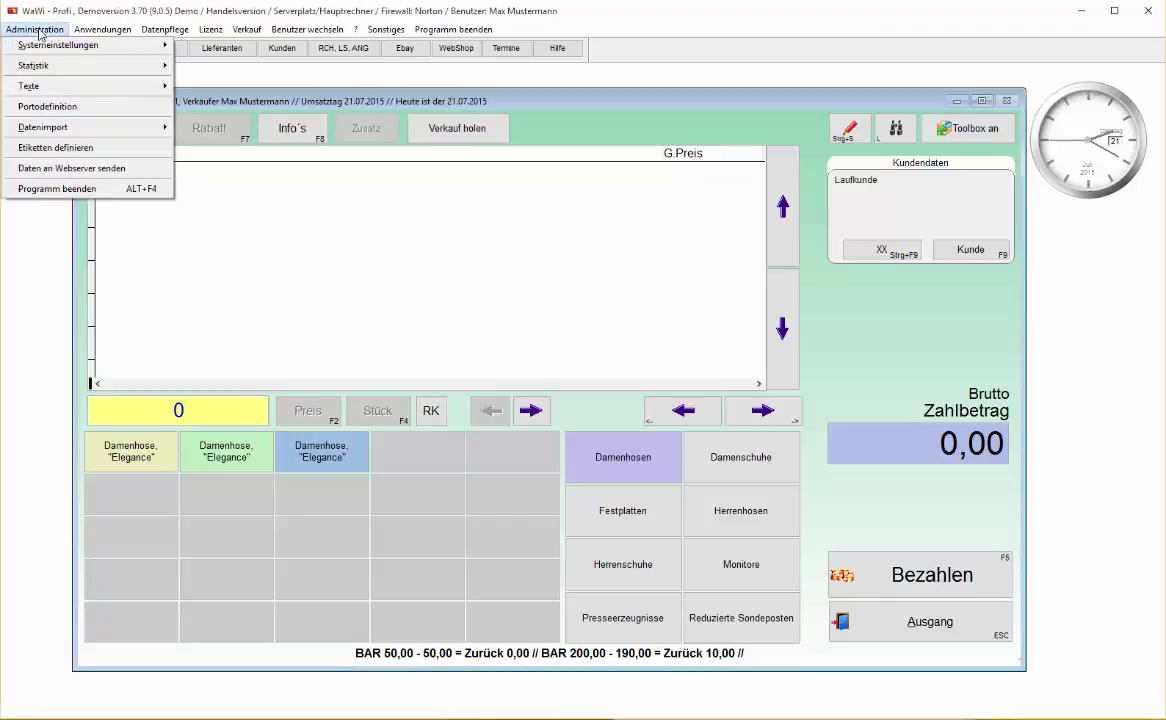
- Review the register's Leistungsmerkmale in the Verkauf system settings, including the option to force a reason for price reductions, and close the settings
mouse_move(60, 45)
left_click(317, 46)
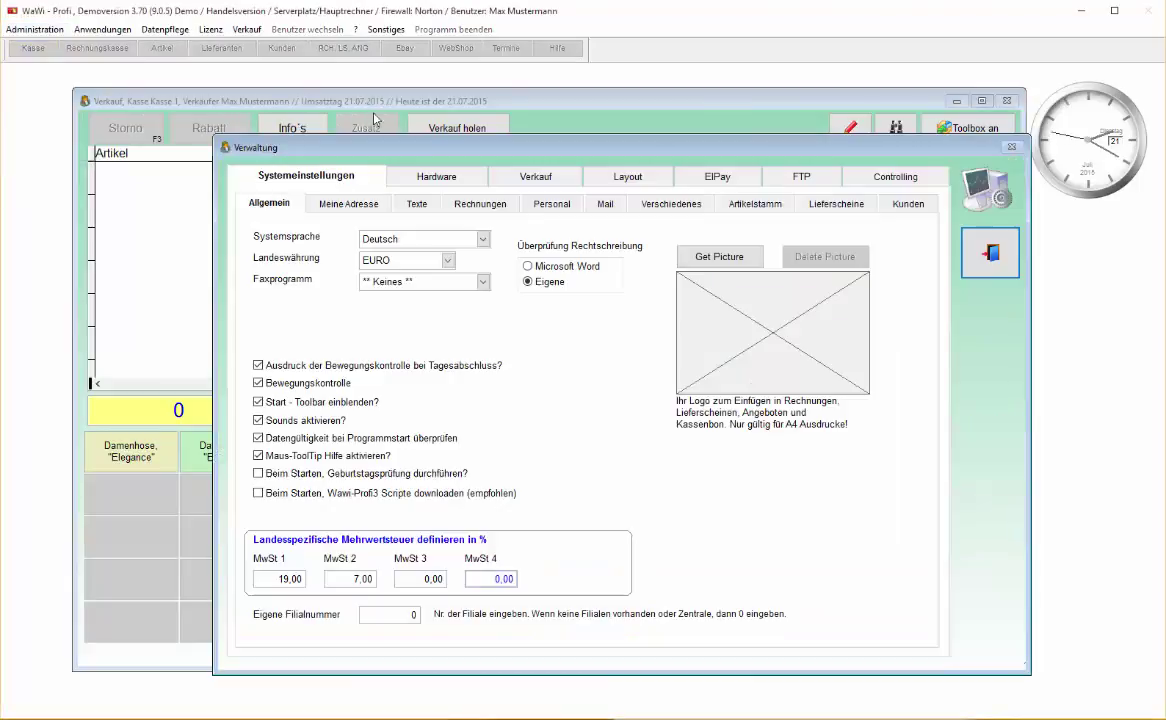
left_click(529, 175)
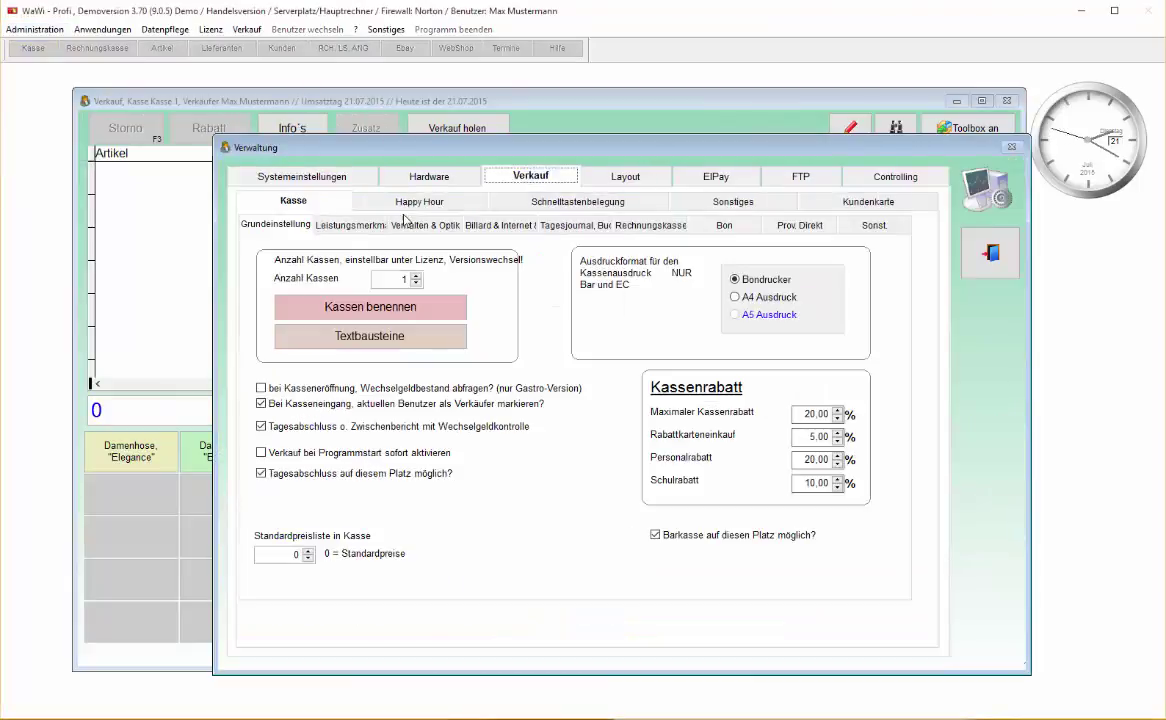
left_click(349, 228)
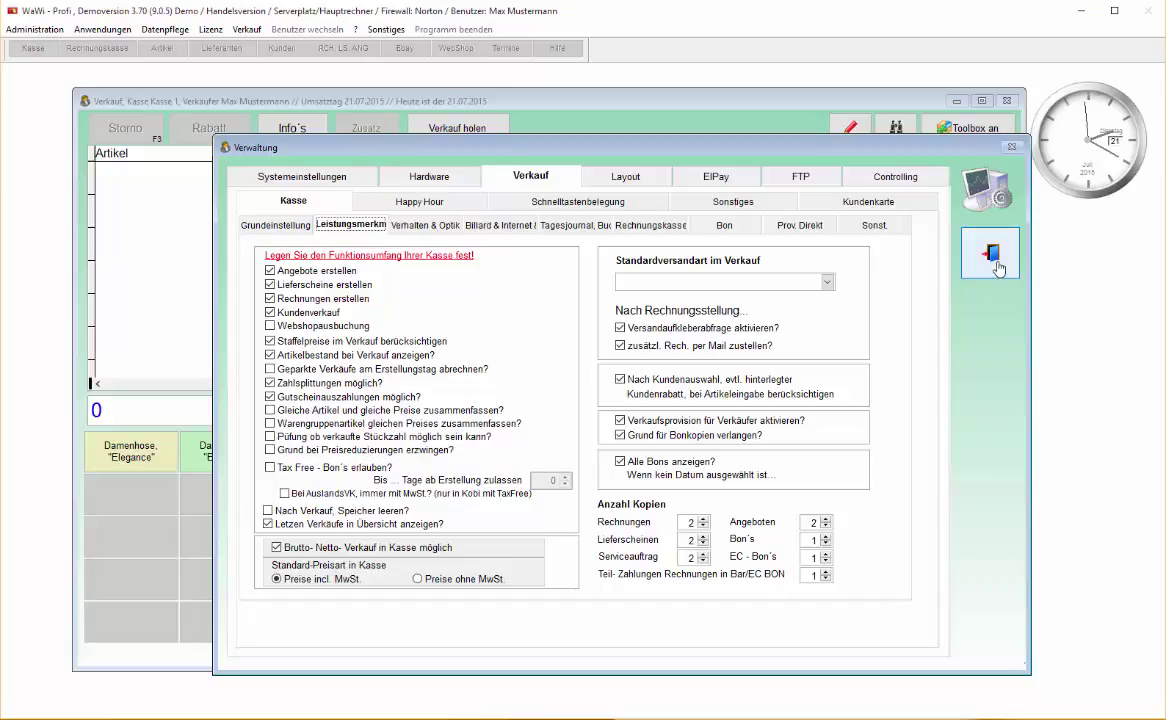
left_click(988, 255)
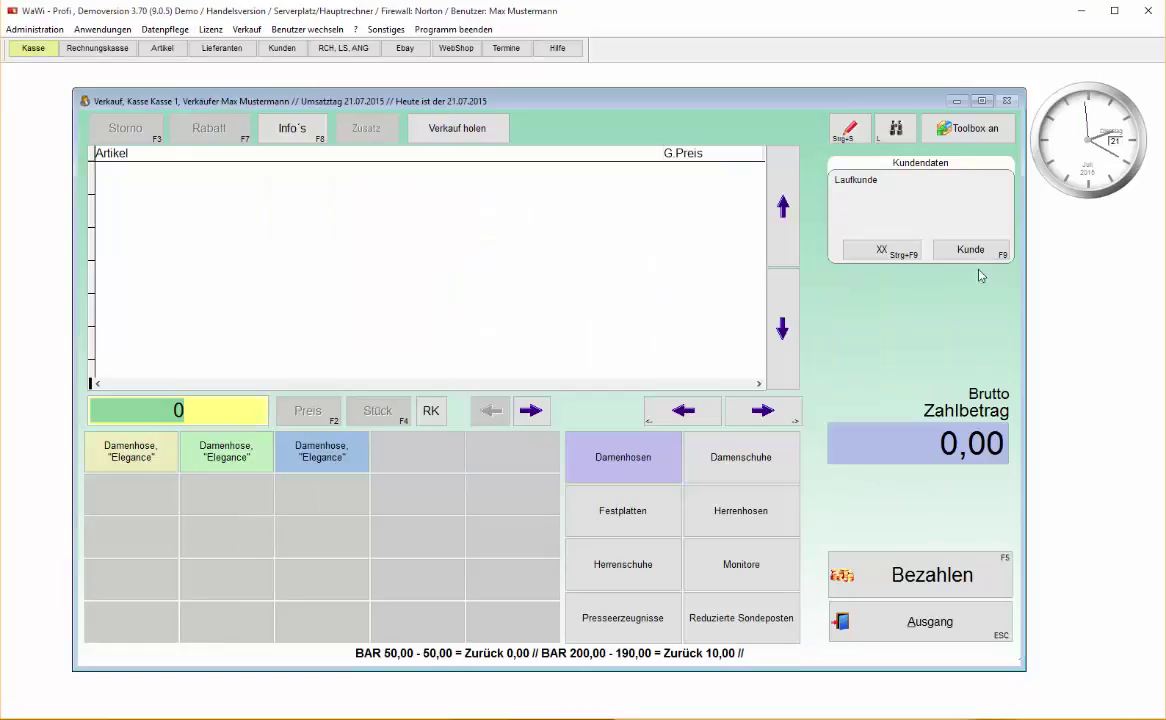
- Add one TFT 26 Zoll Widescreen from the Monitore product group to the sale
left_click(641, 621)
left_click(744, 625)
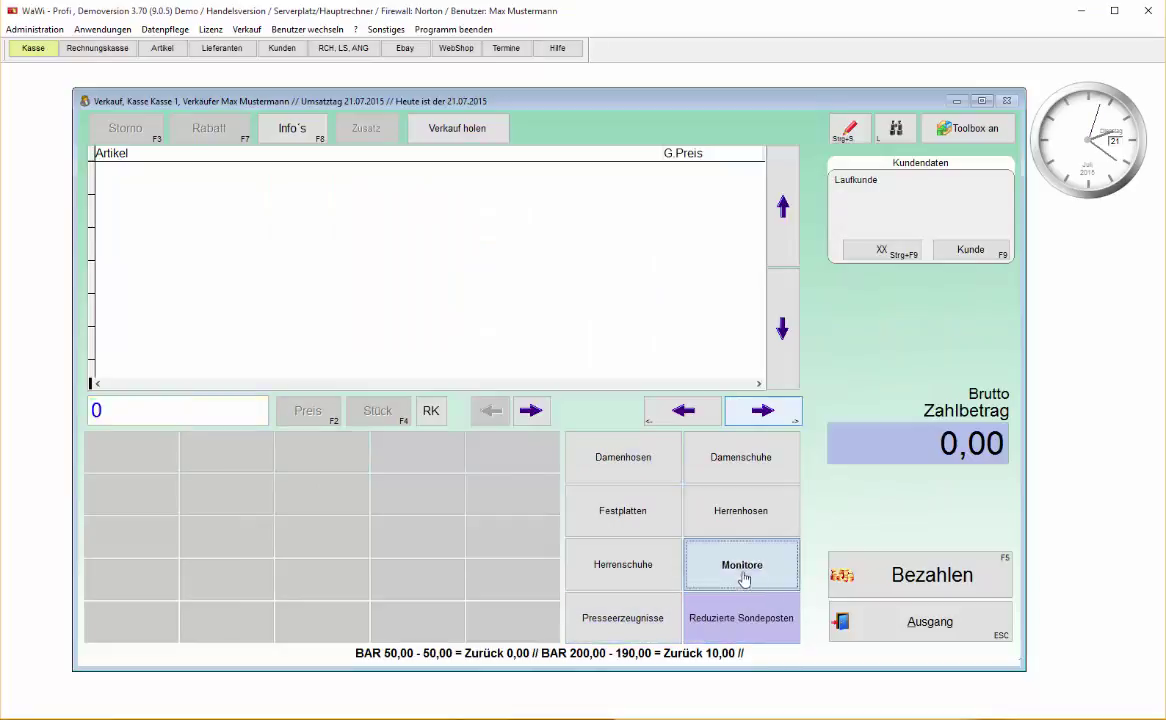
left_click(744, 576)
left_click(500, 536)
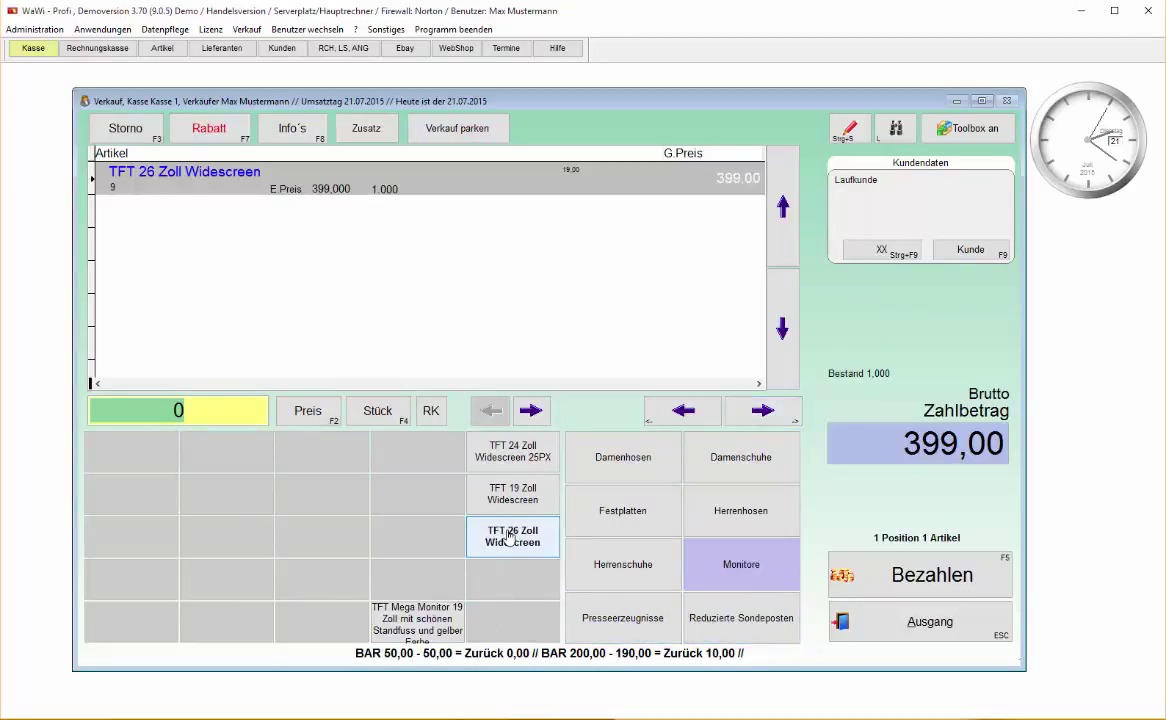
- Reduce the price of the TFT 26 Zoll Widescreen to 350
left_click(310, 412)
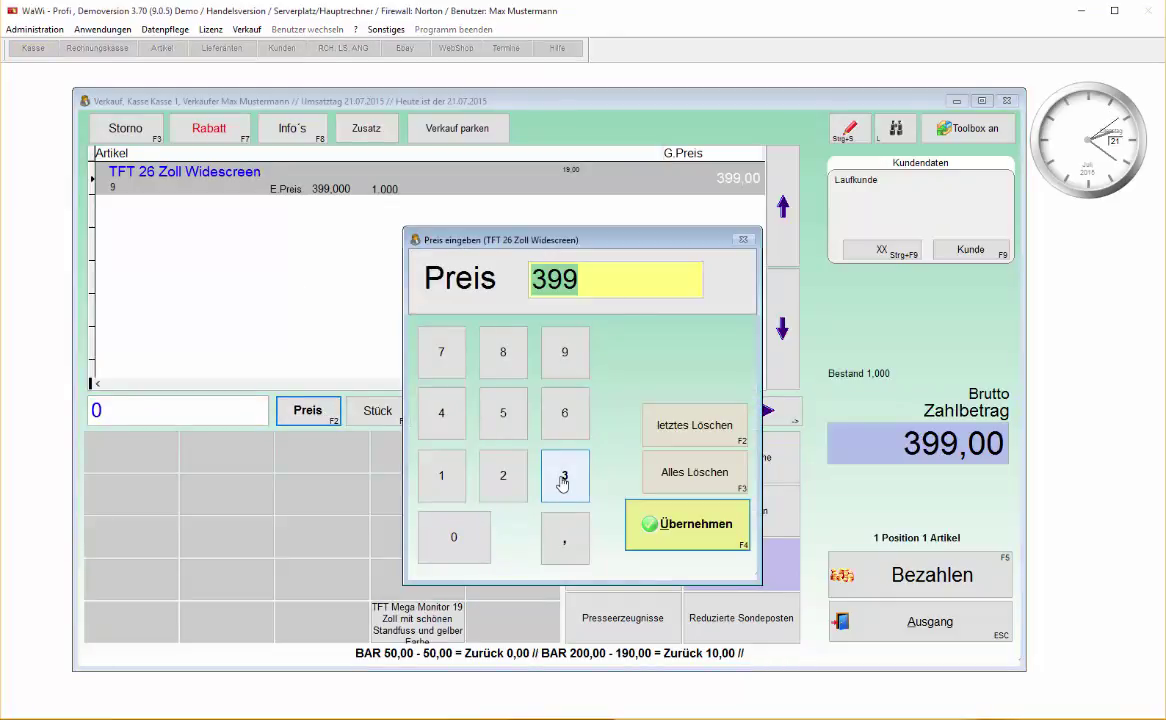
left_click(553, 477)
left_click(503, 412)
left_click(457, 538)
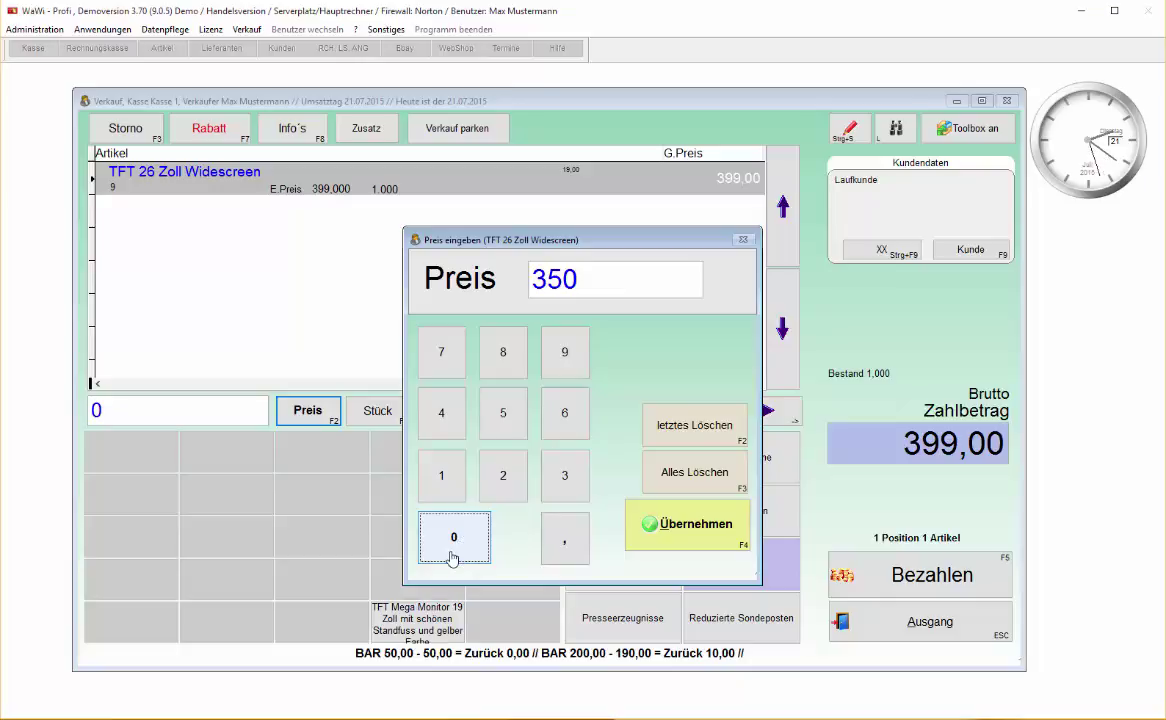
left_click(690, 531)
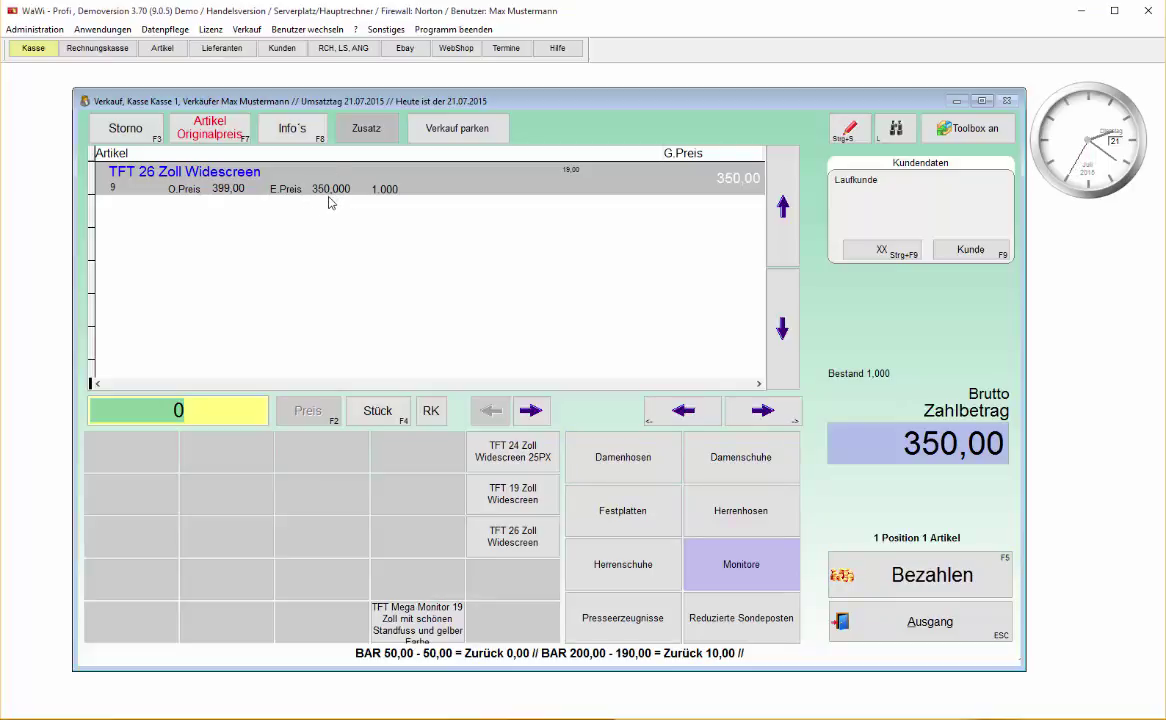
- Complete the monitor sale as a cash payment with 500 received
left_click(898, 585)
left_click(644, 342)
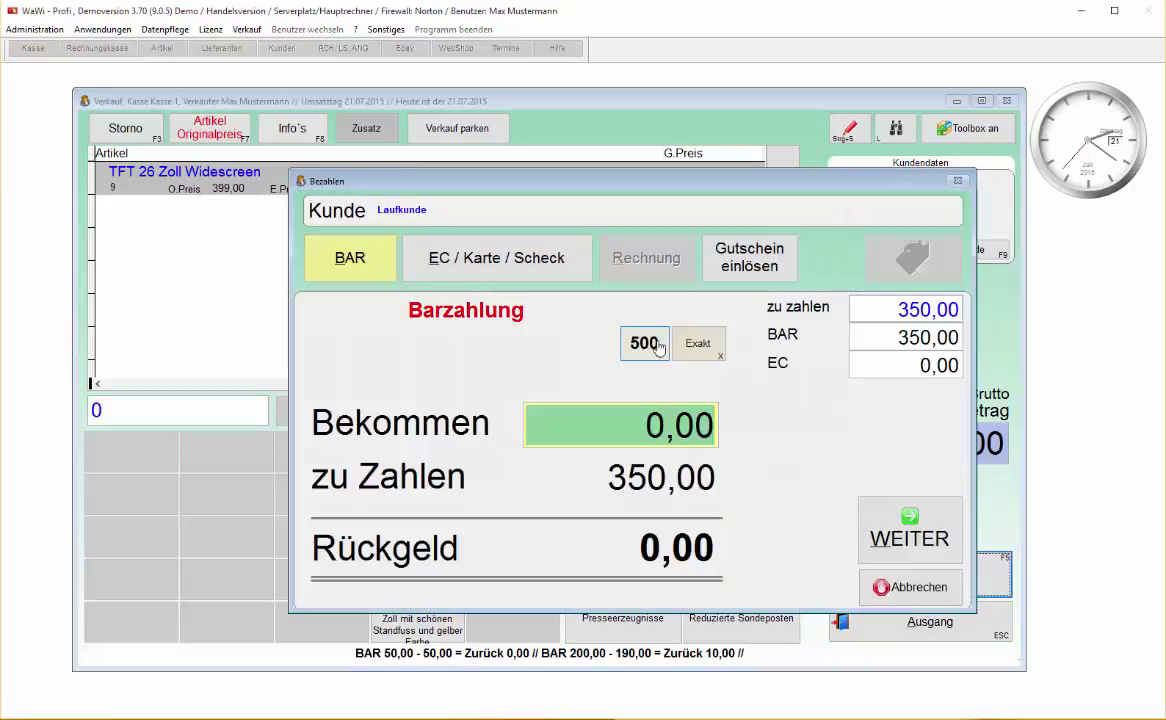
left_click(900, 532)
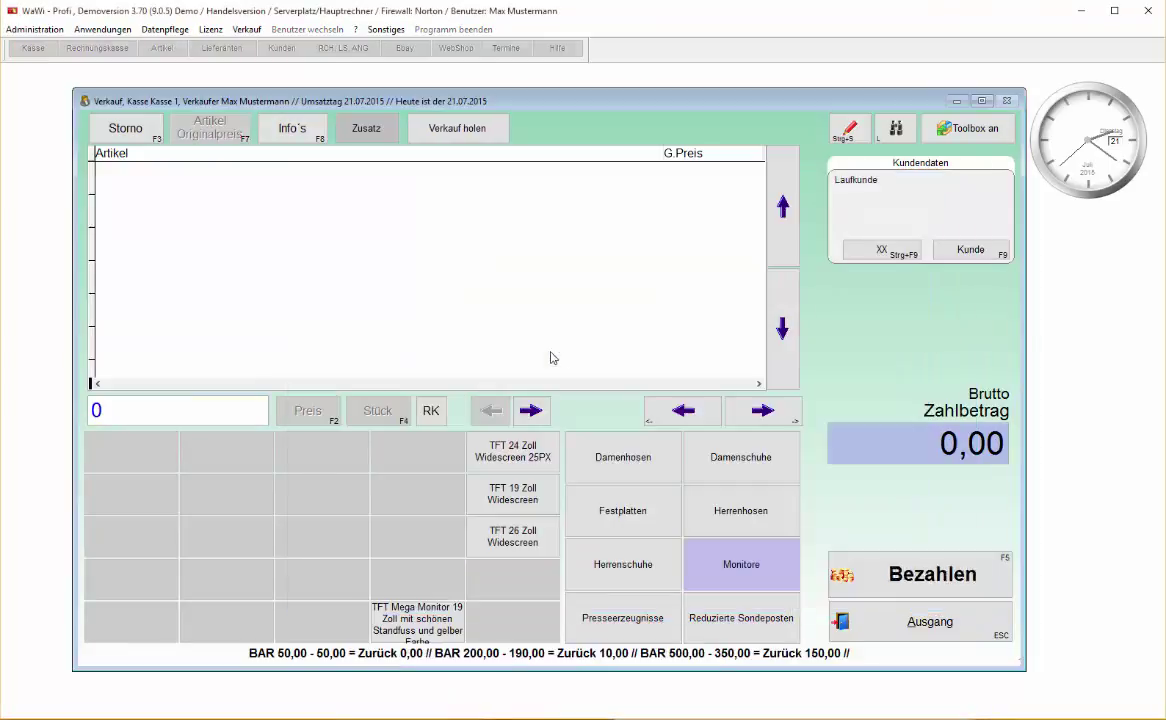
left_click(503, 324)
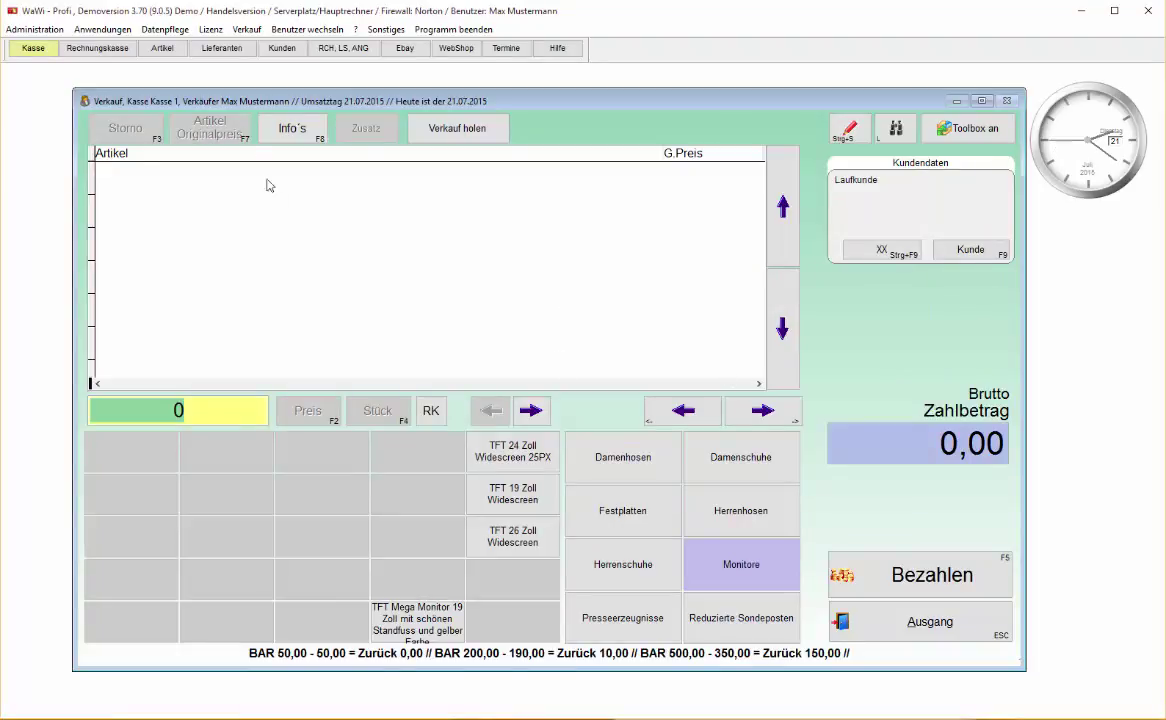
- Leave the register, examine the register price changes in the filtered Bewegungsübersicht evaluation, and close the evaluations
left_click(943, 625)
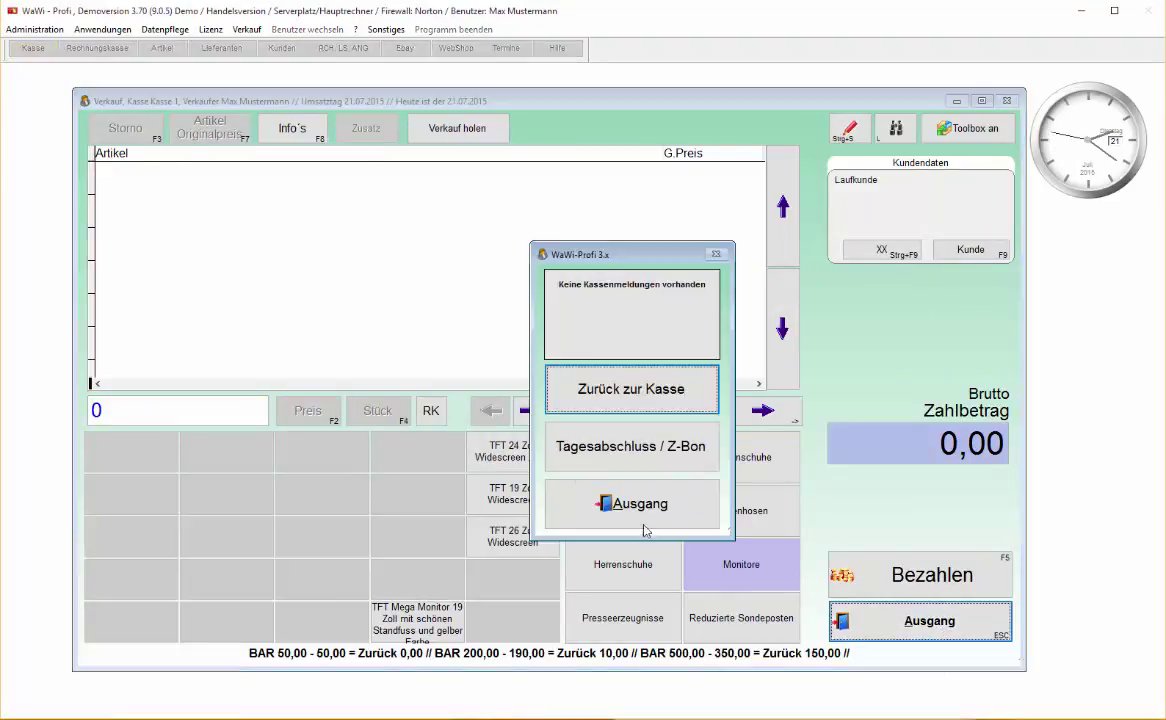
left_click(645, 520)
left_click(543, 446)
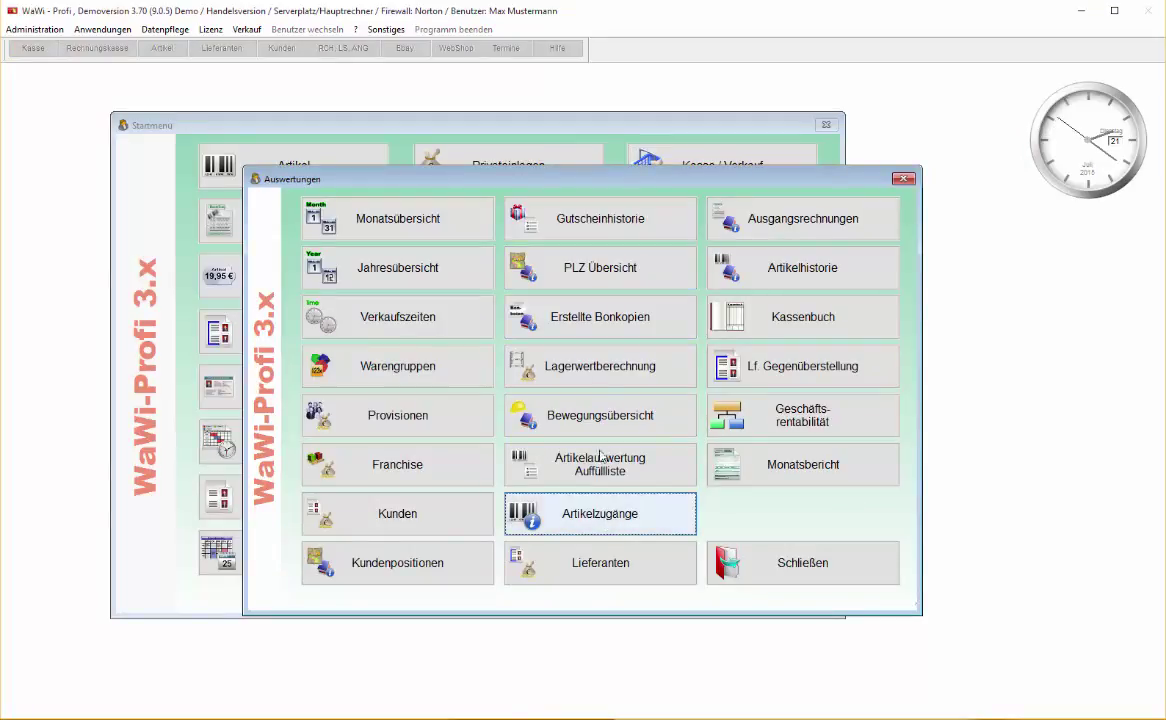
left_click(588, 432)
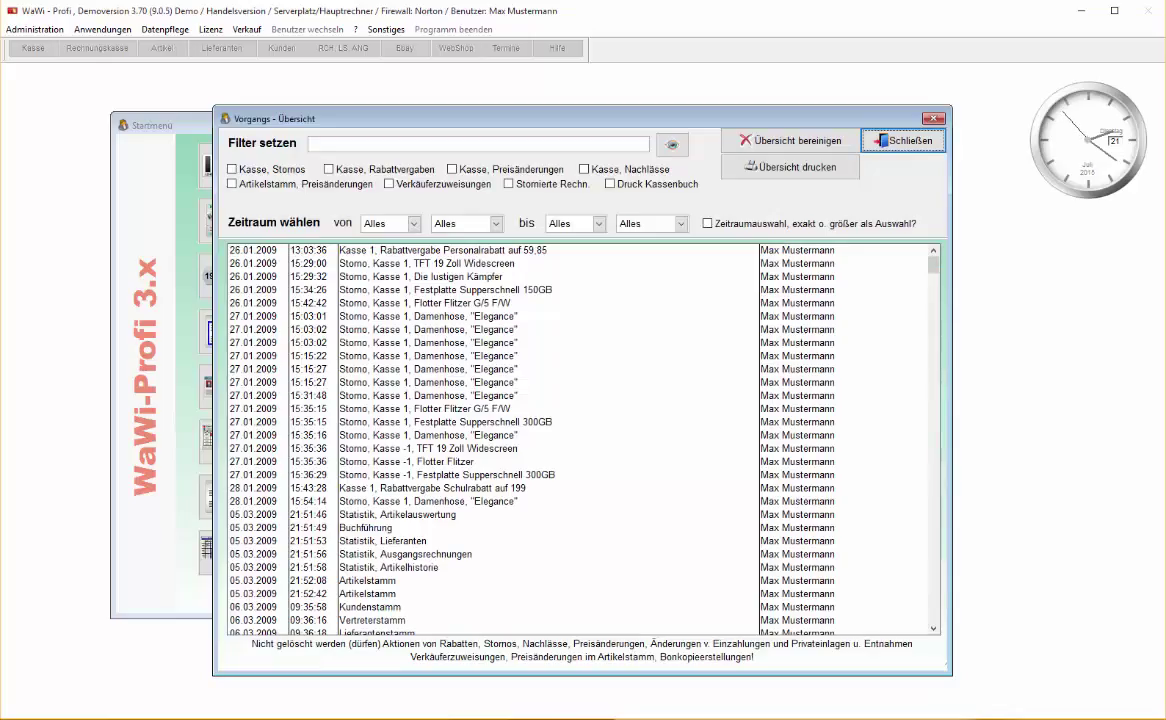
left_click(452, 169)
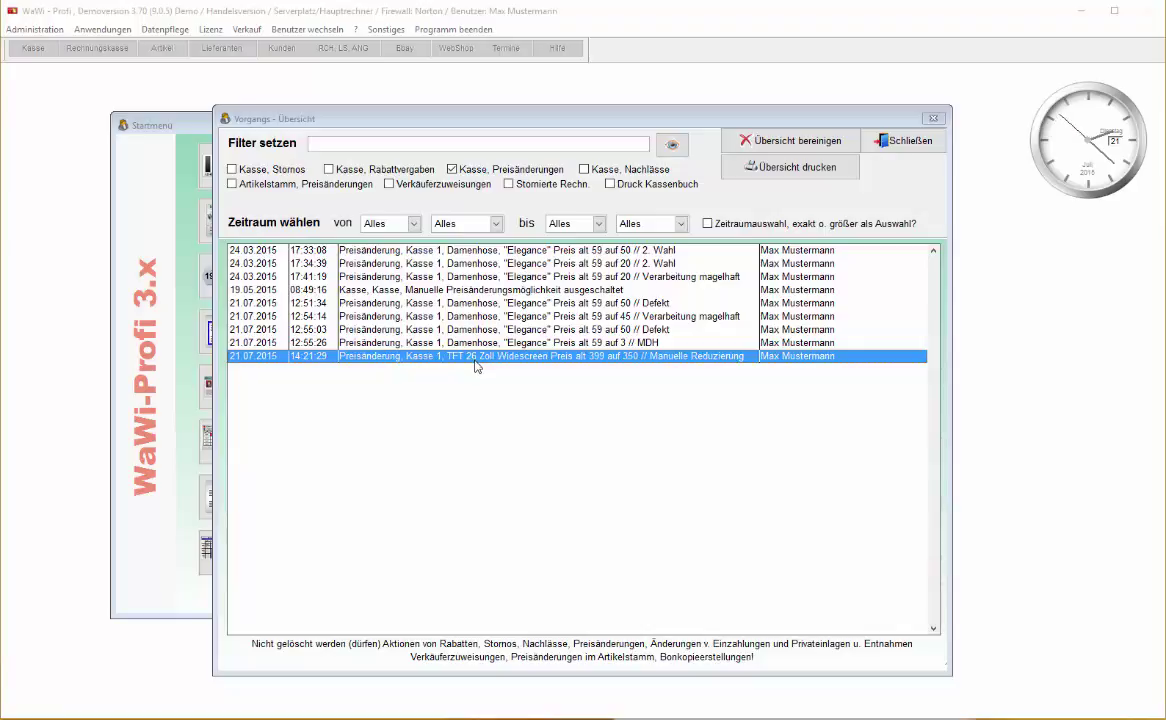
left_click(900, 141)
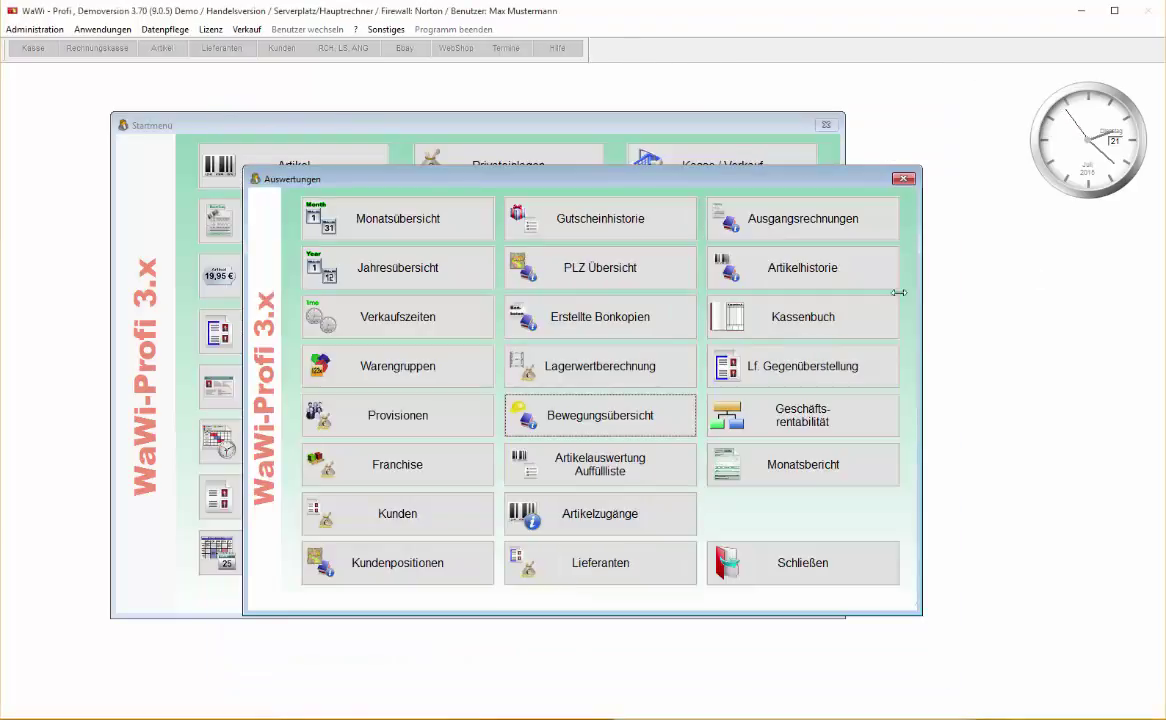
left_click(808, 562)
- Enable "Grund bei Preisreduzierungen erzwingen?" among the register's Leistungsmerkmale in the Verkauf system settings and close the settings
left_click(34, 29)
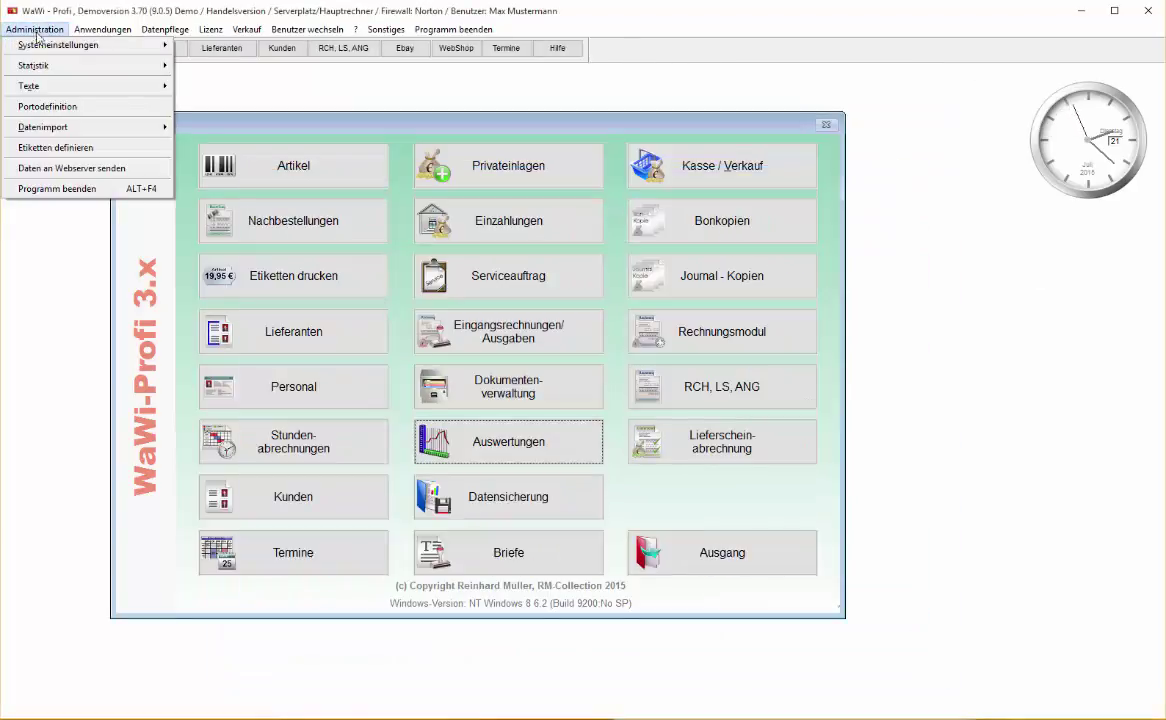
mouse_move(60, 44)
left_click(190, 57)
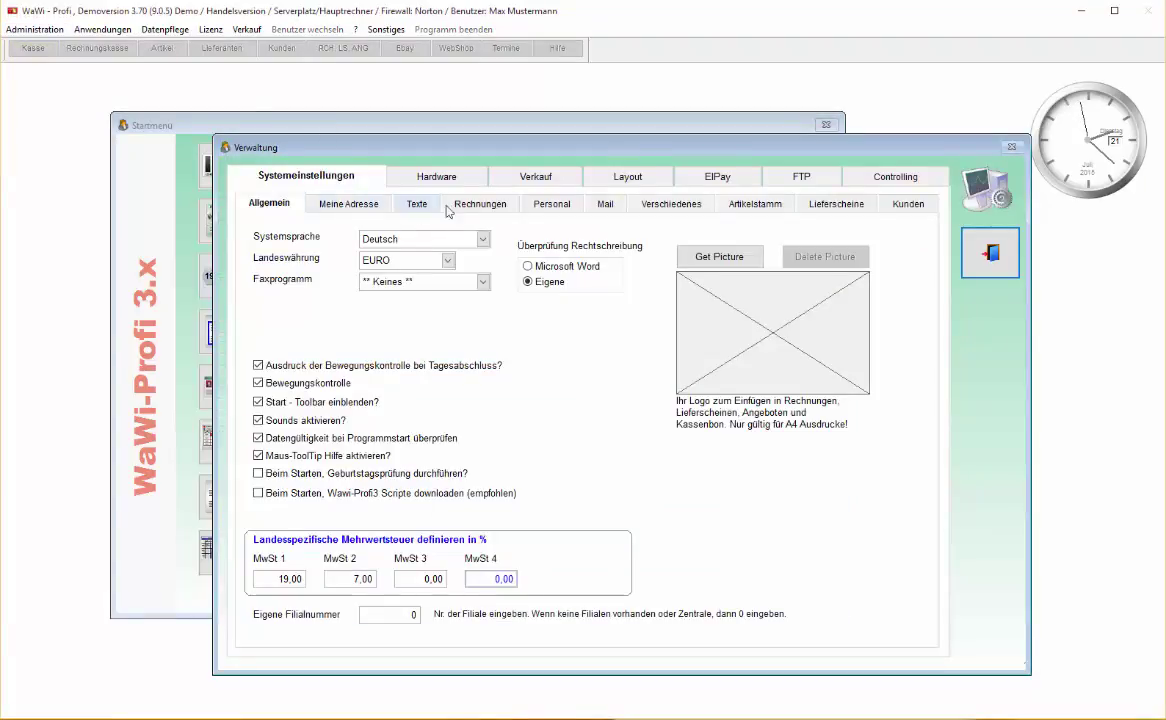
left_click(490, 172)
left_click(347, 227)
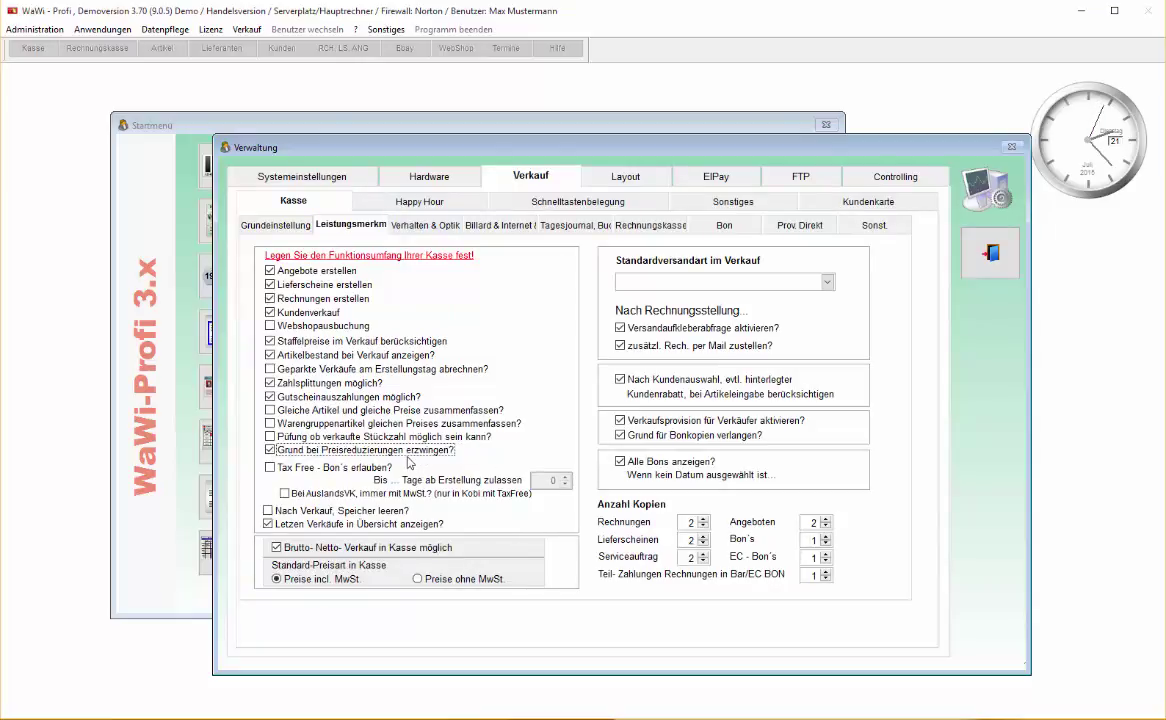
left_click(991, 253)
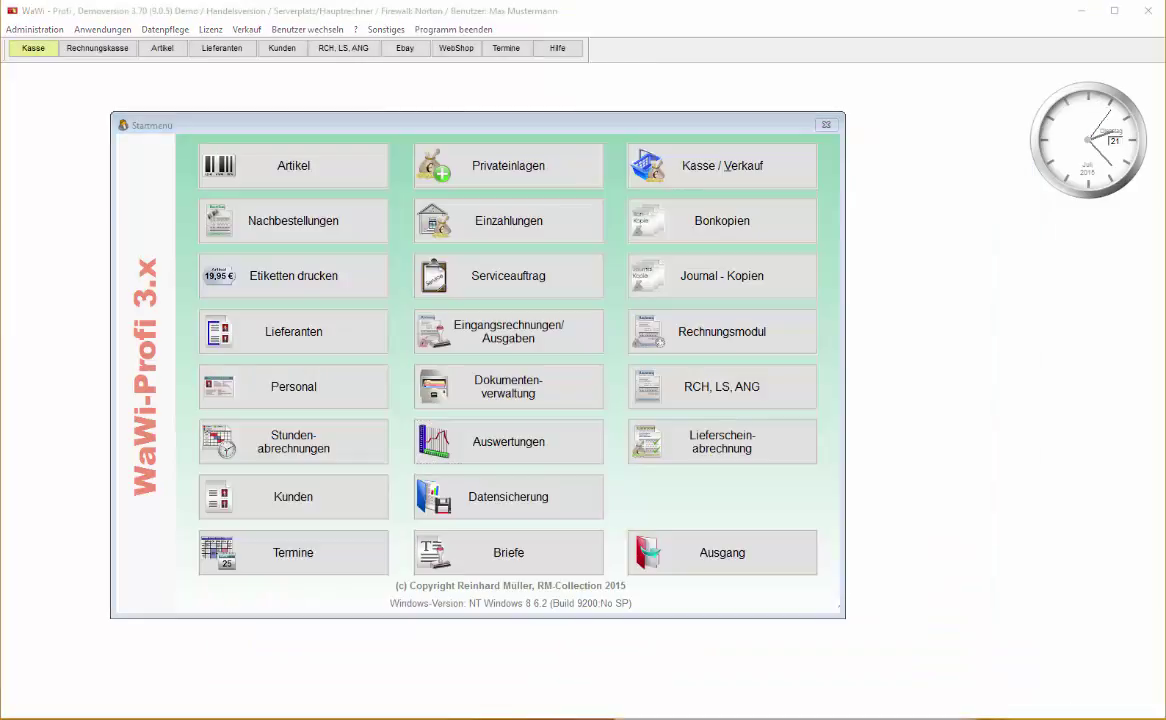
- Reopen the register with the preselected seller and add one Festplatte Supperschnell 300GB from the Festplatten group
left_click(736, 183)
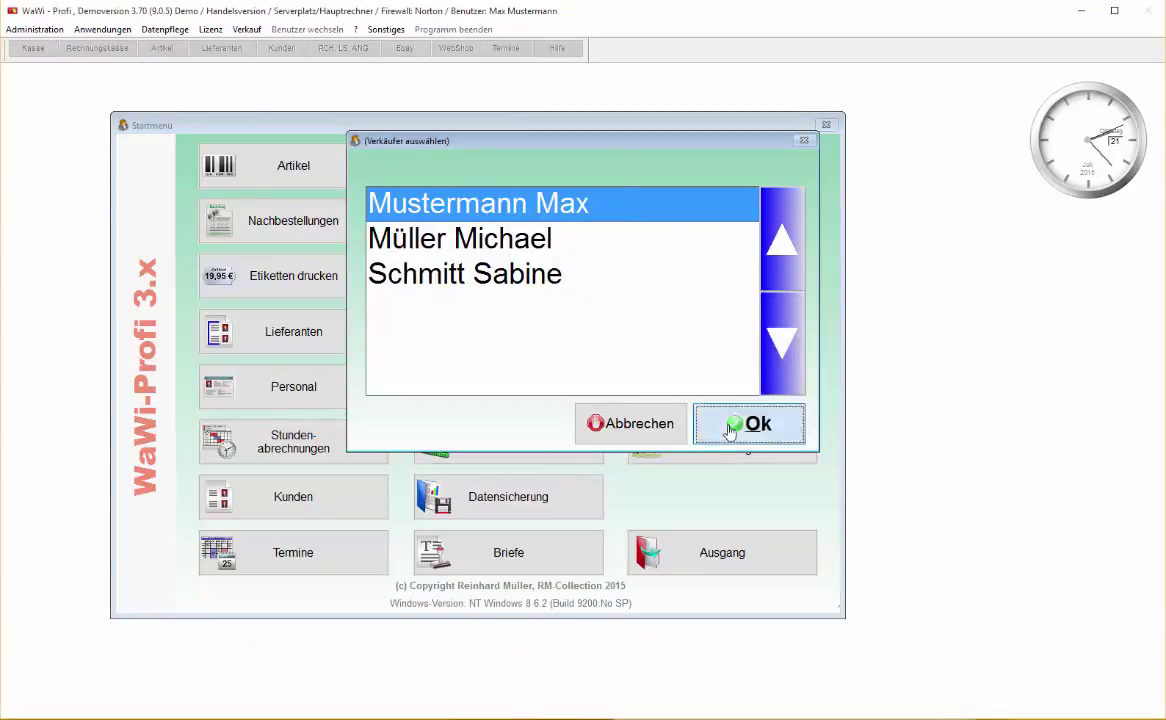
left_click(712, 421)
left_click(613, 527)
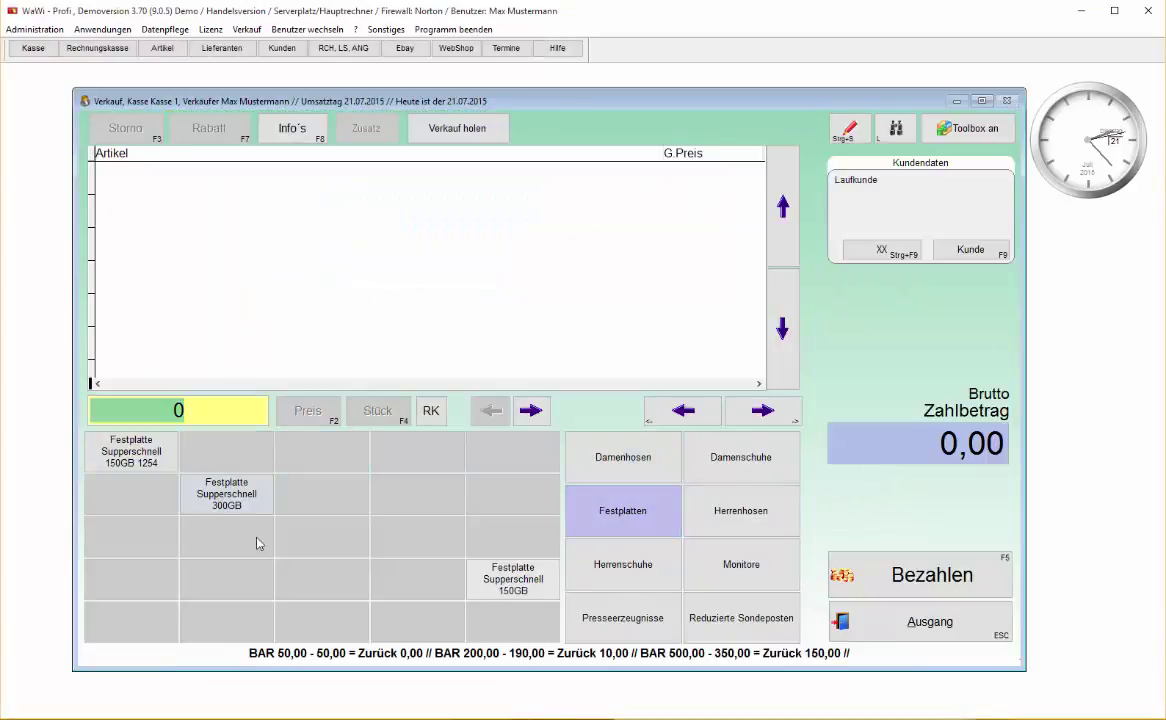
left_click(234, 492)
left_click(836, 532)
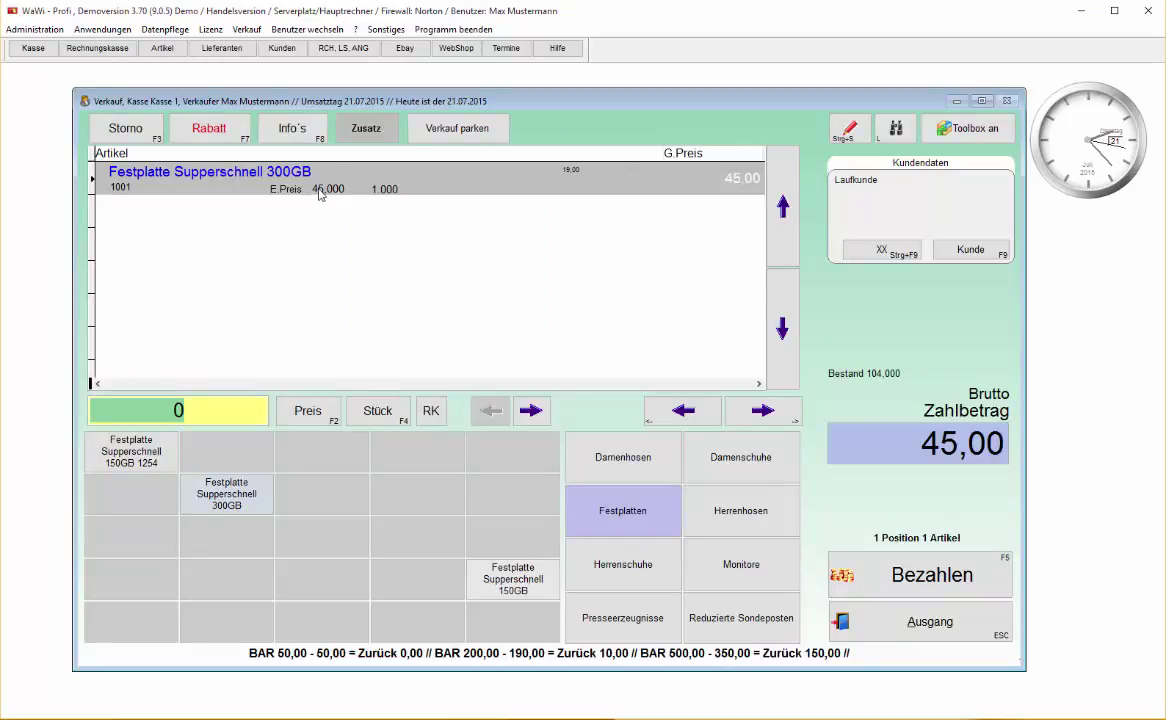
- Enter a new price of 40 for the Festplatte Supperschnell 300GB
left_click(310, 414)
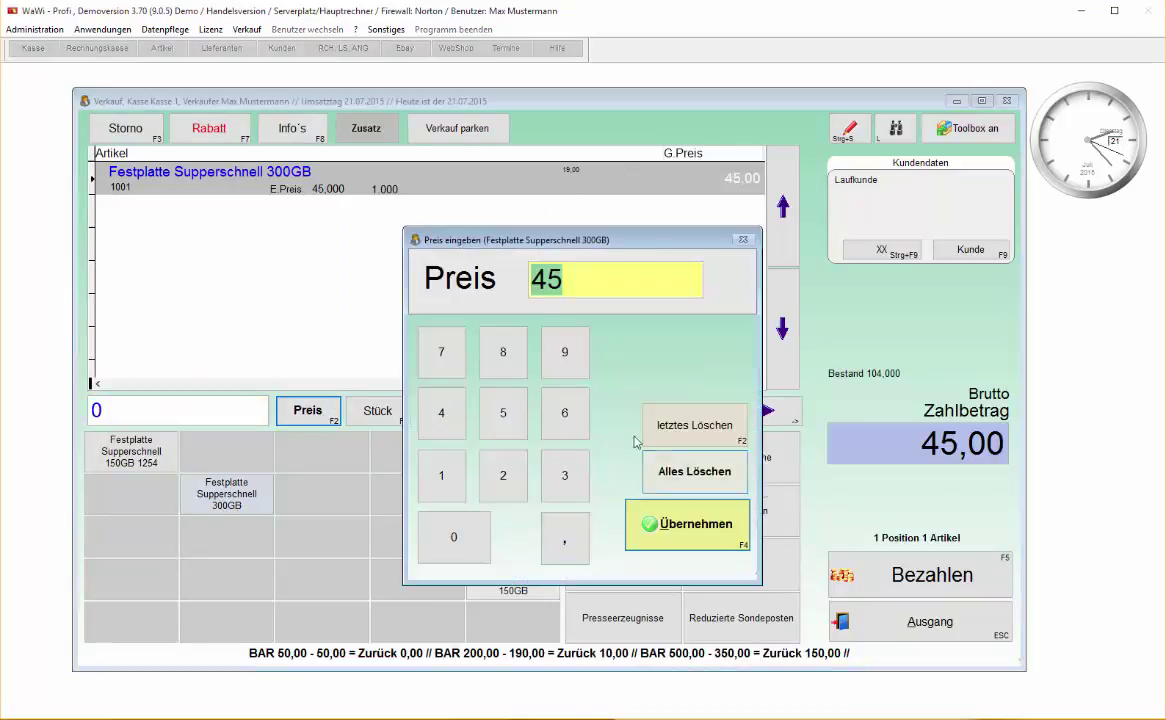
left_click(441, 412)
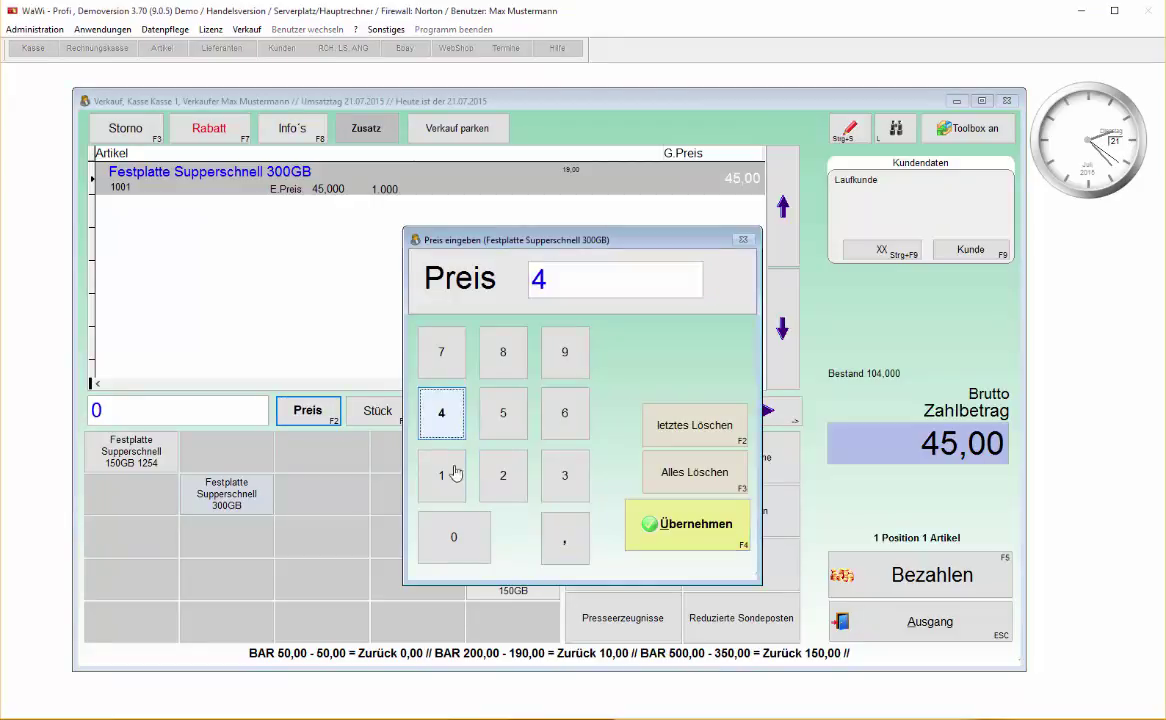
left_click(453, 537)
left_click(666, 533)
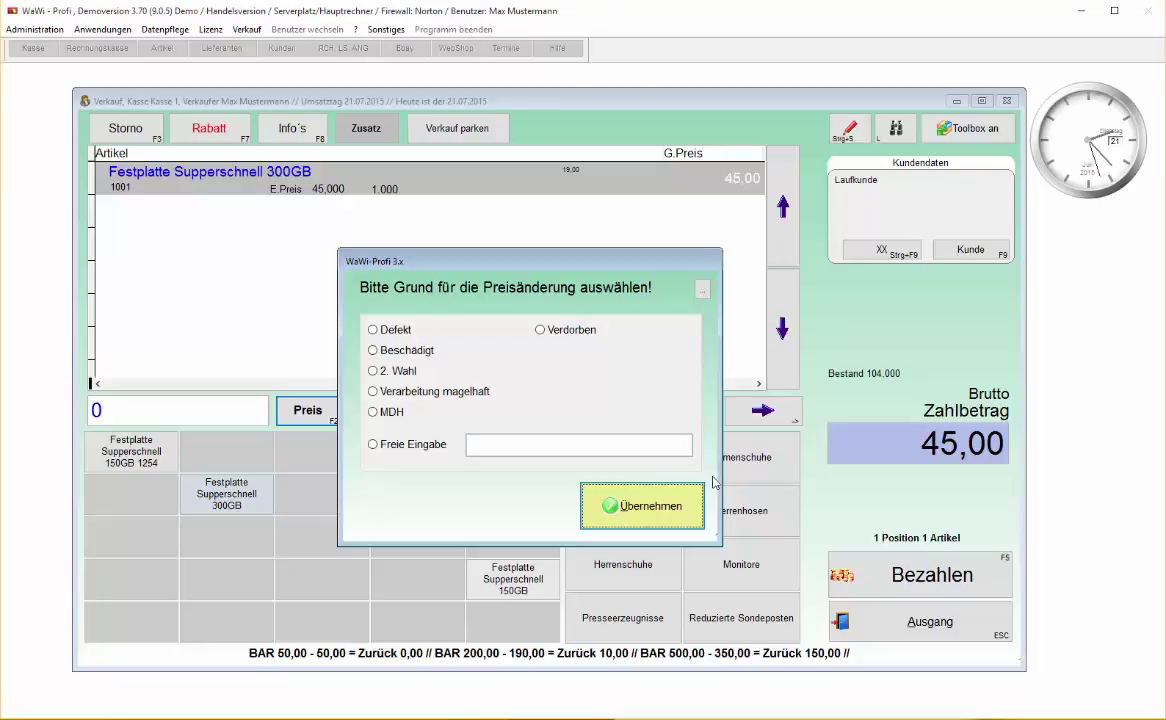
- Add the lines "test" and "cömcxüpyok" to the standard reasons for price changes and save the list
left_click_drag(713, 483, 683, 301)
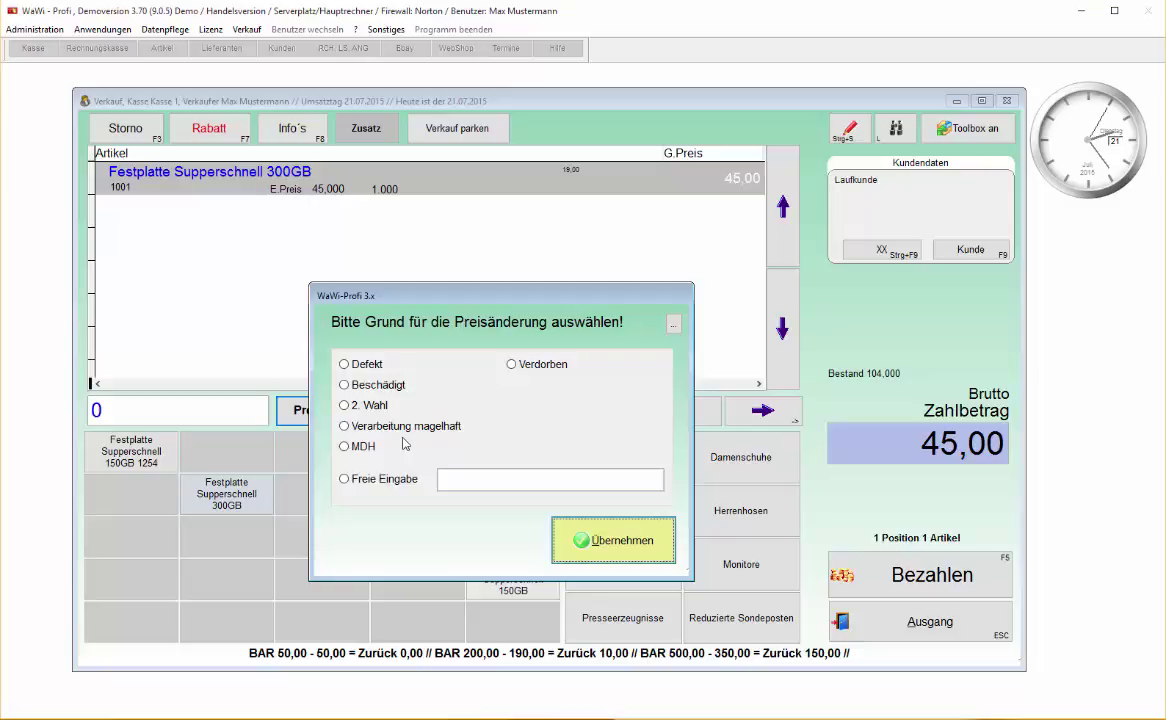
left_click(673, 327)
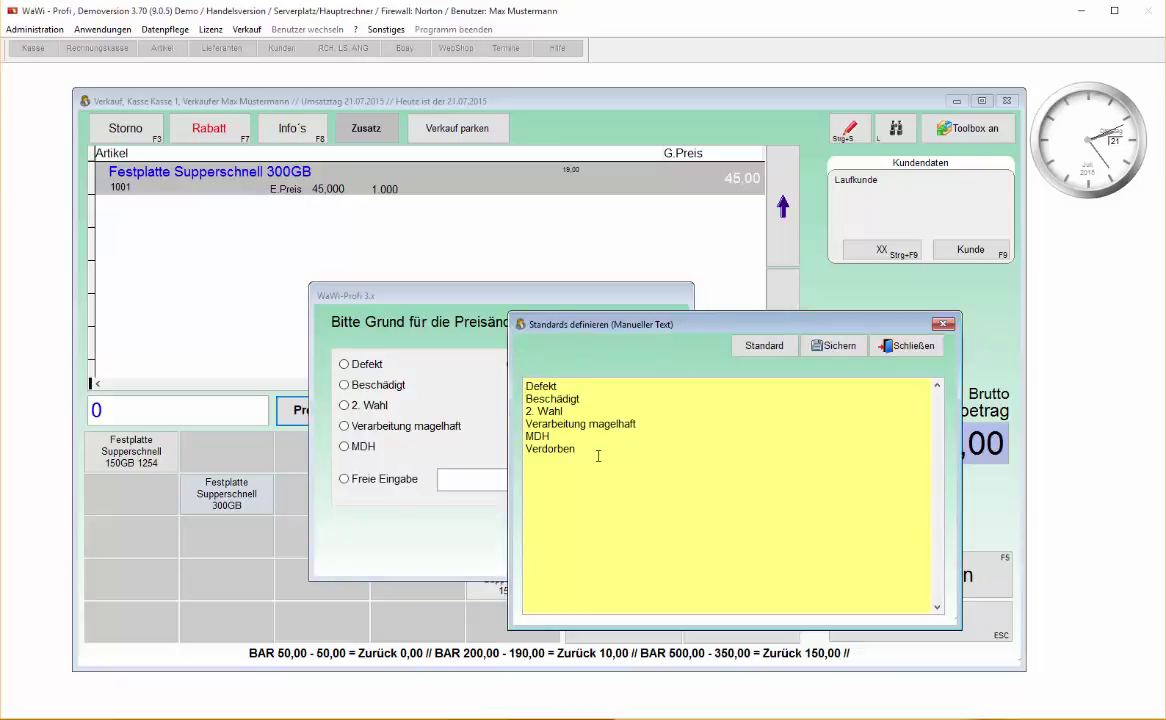
type("te")
type("üpyok")
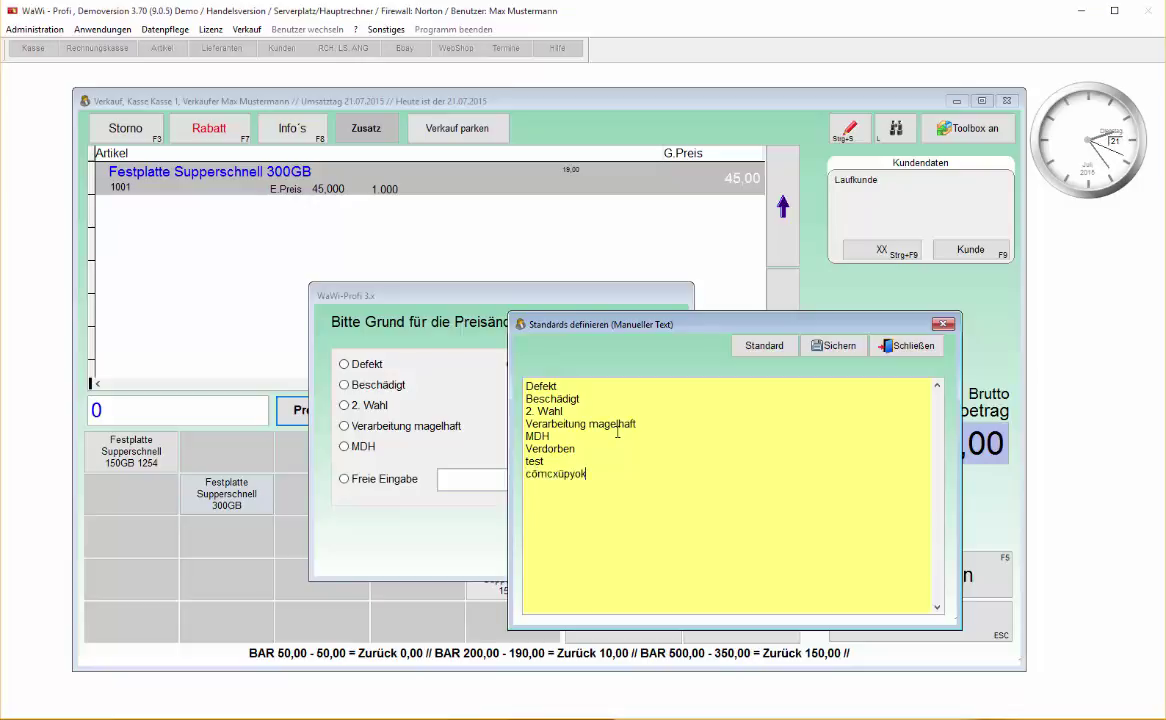
left_click(840, 346)
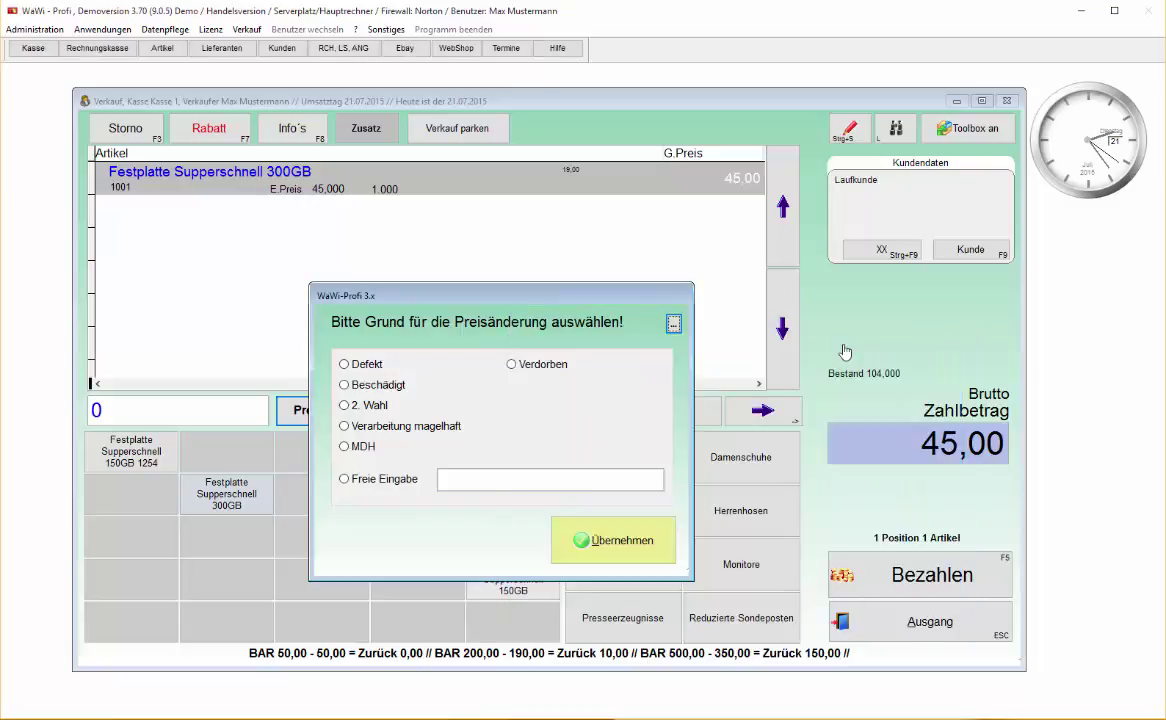
- Try the free-text reason "v<c<" for the price change and clear it
key("alt+w")
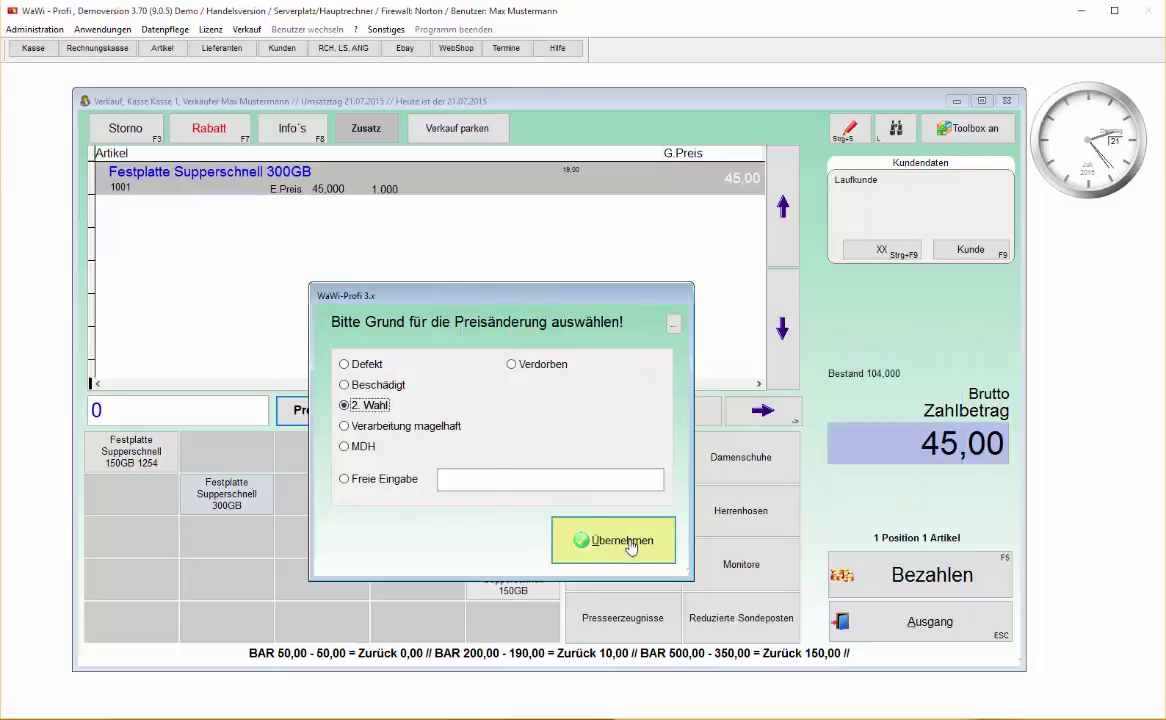
left_click(384, 480)
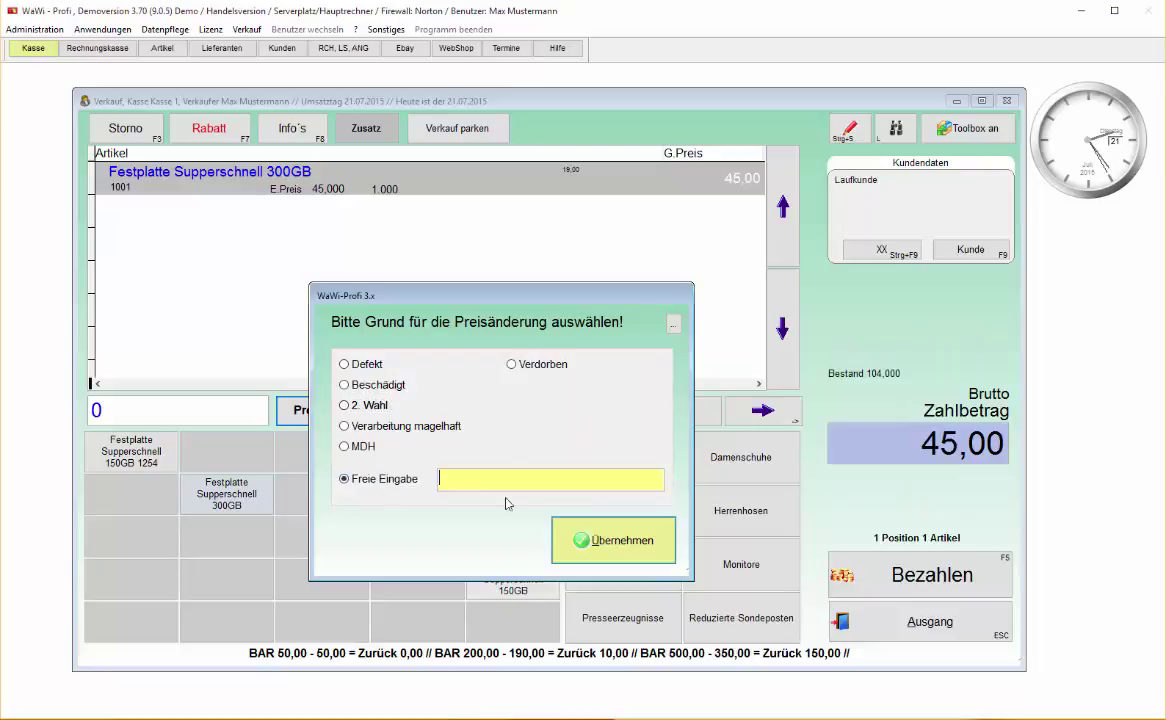
type("v<c<")
left_click_drag(484, 482, 364, 487)
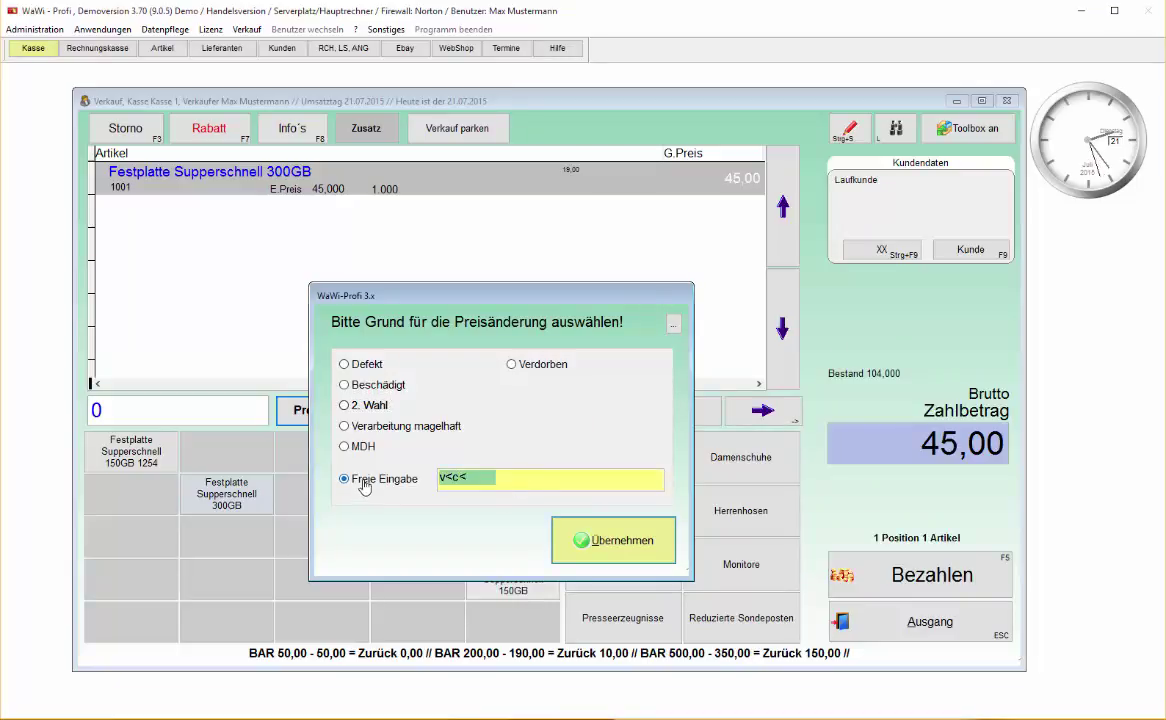
key("BackSpace")
- Apply the reason "2. Wahl" to the price change and complete the sale as a cash payment with 50 received
left_click(357, 405)
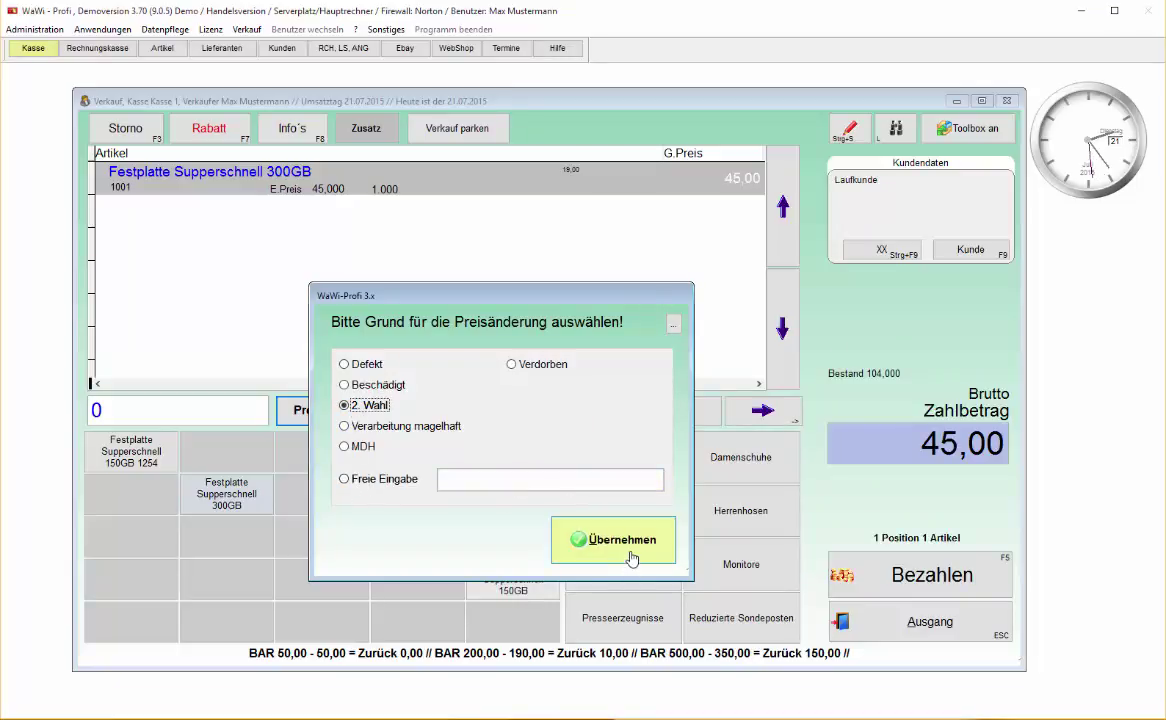
left_click(566, 545)
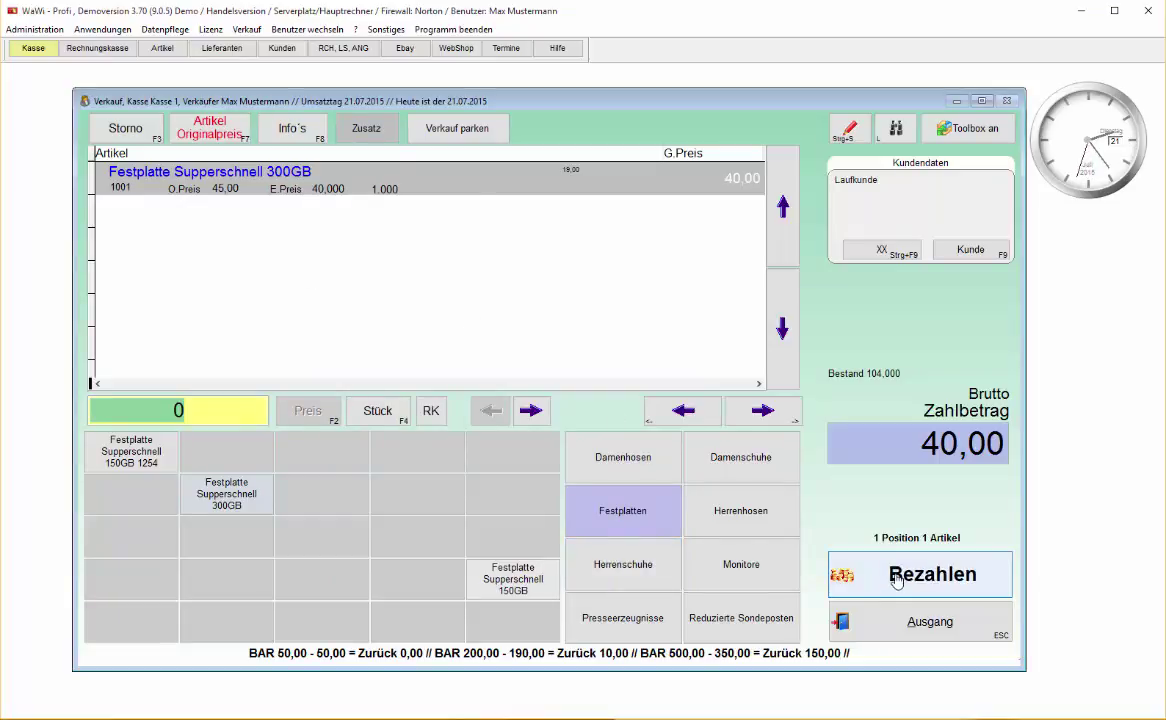
left_click(846, 575)
key("F5")
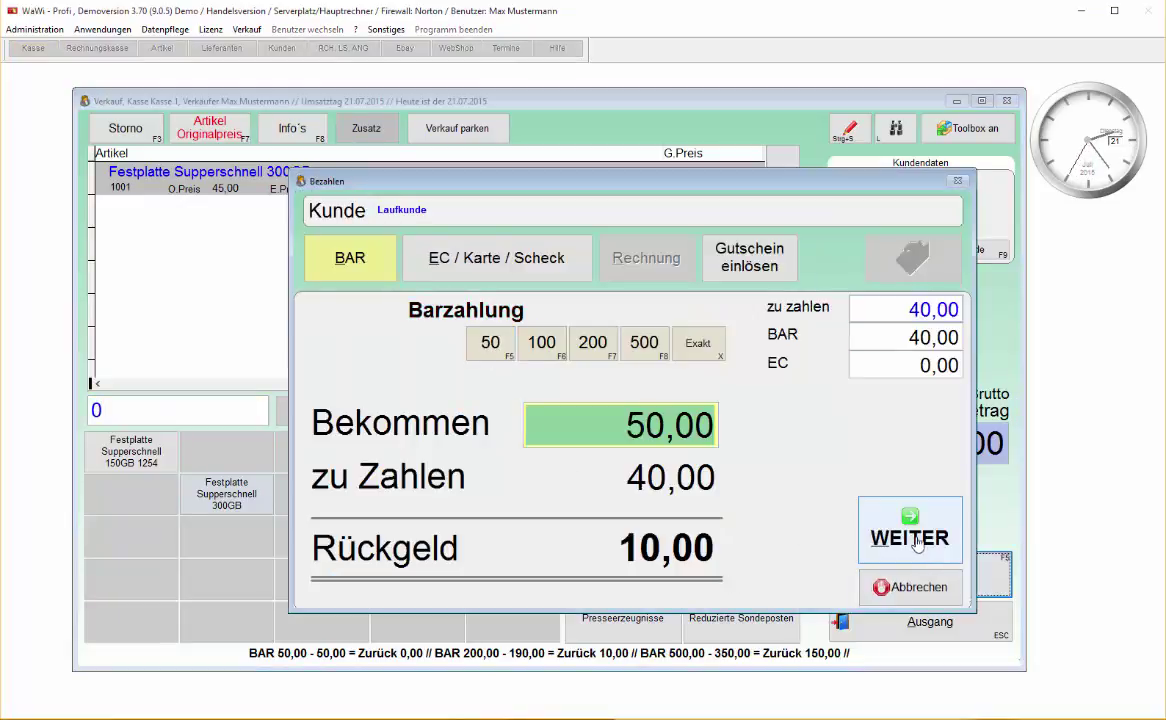
left_click(876, 522)
left_click(590, 404)
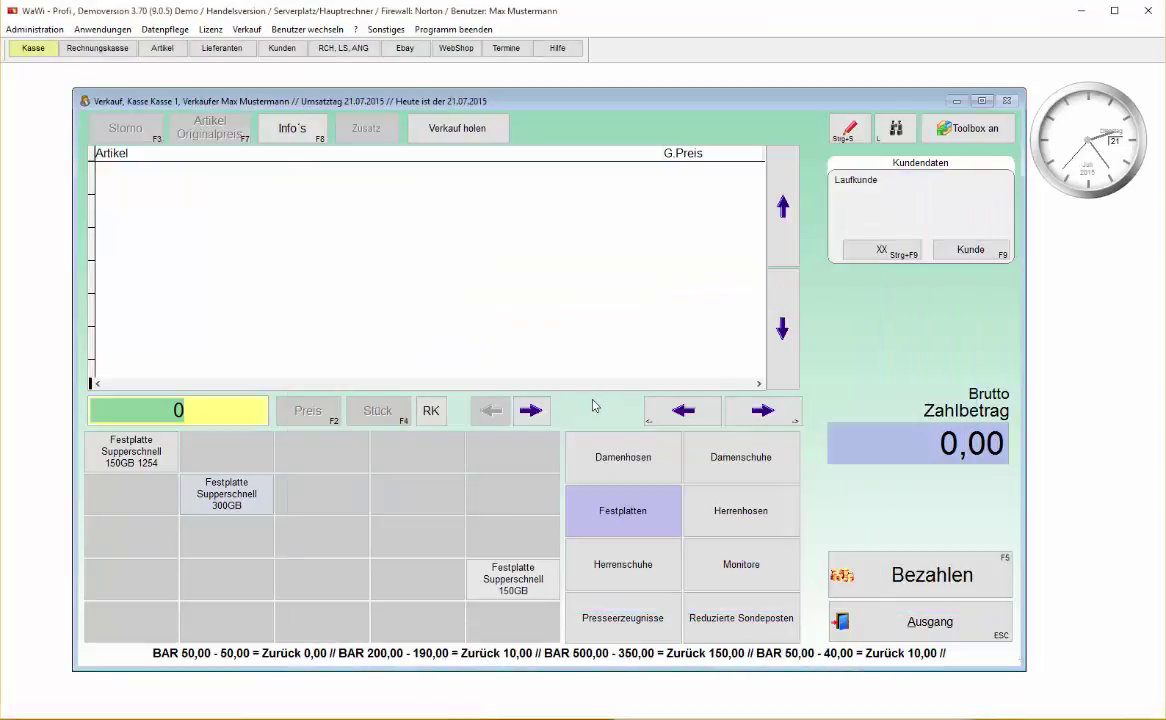
- Examine the price reduction line on the latest sale's receipt copy and return to the register
key("l")
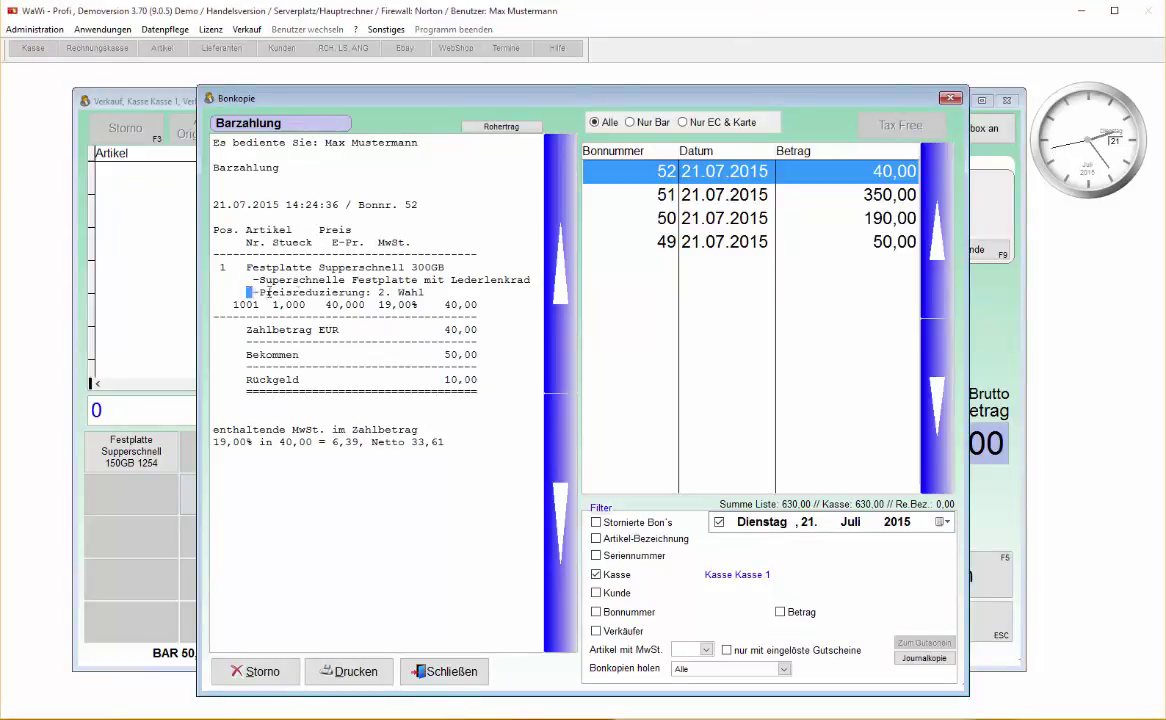
left_click_drag(249, 292, 424, 292)
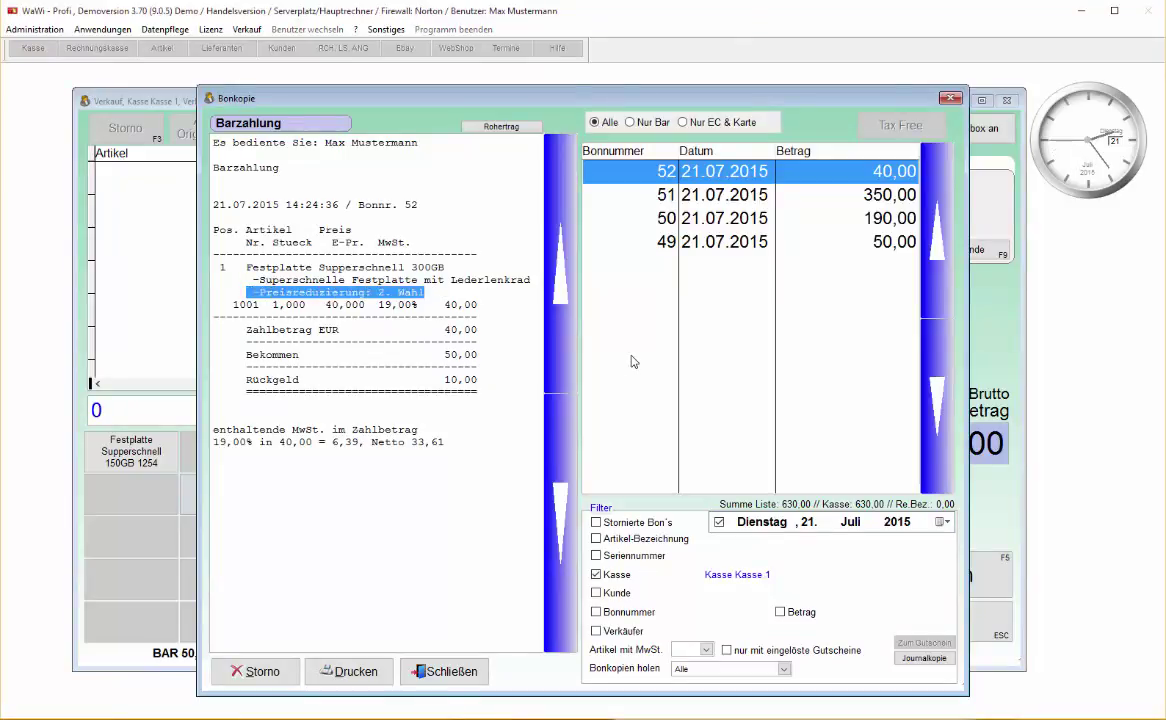
left_click(448, 671)
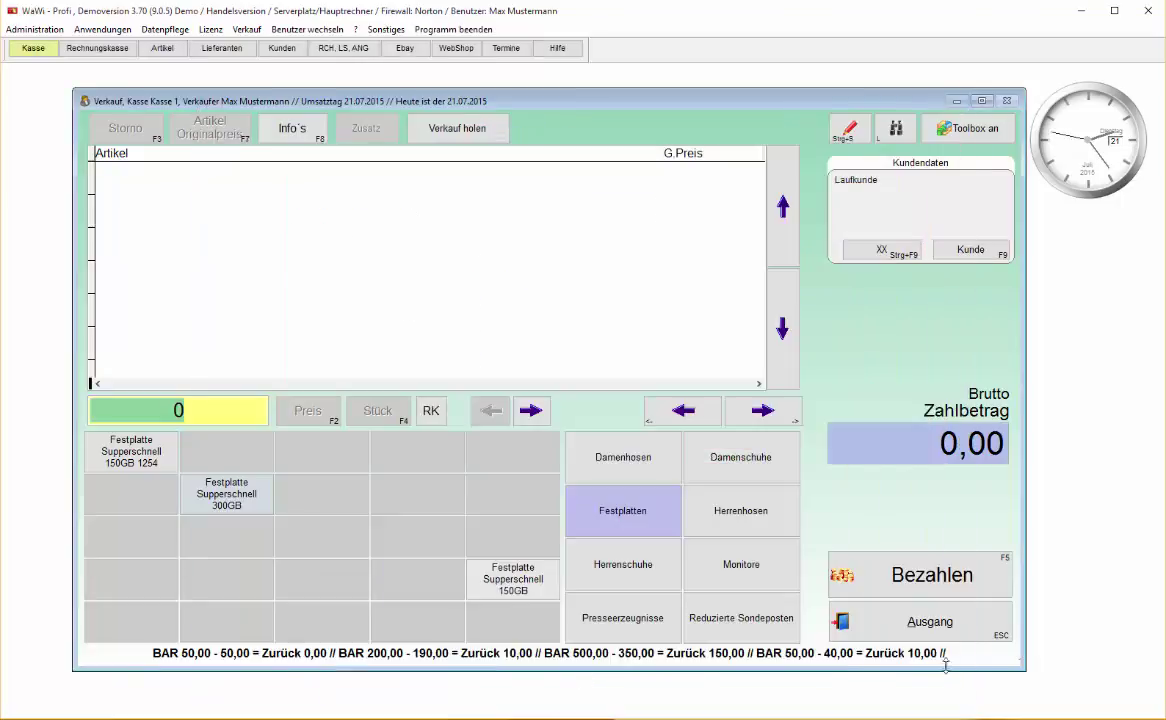
- Leave the register and open the Bewegungsübersicht from the evaluations
left_click(940, 621)
left_click(593, 513)
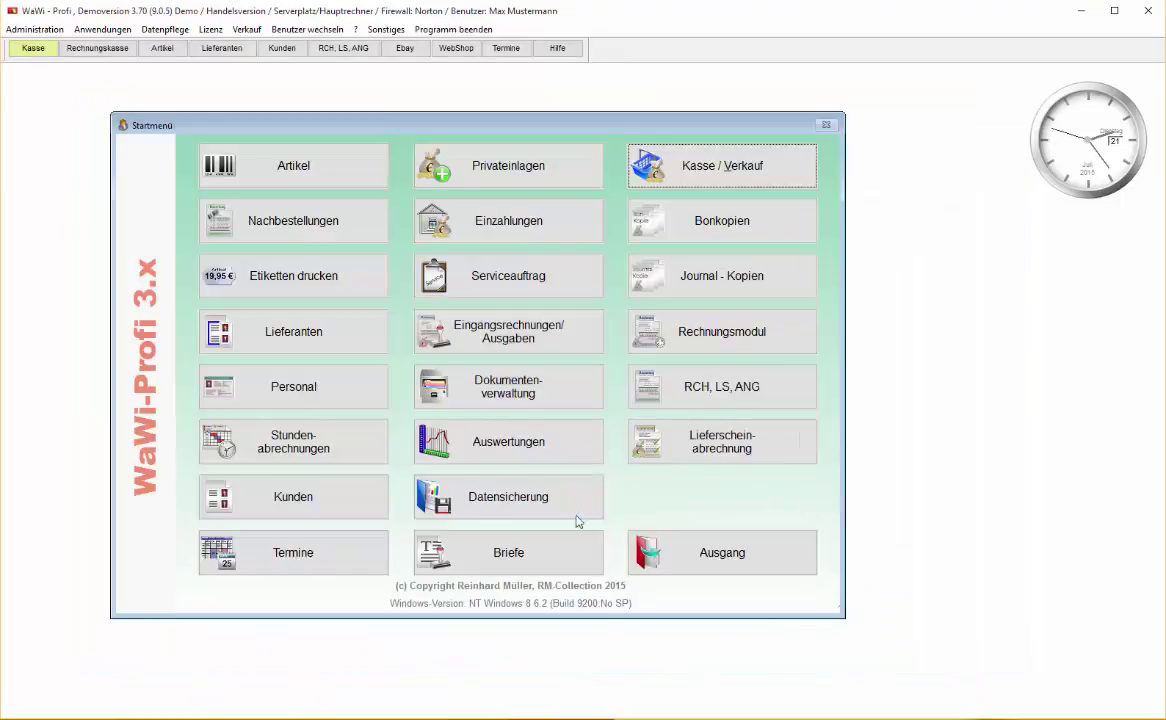
left_click(515, 440)
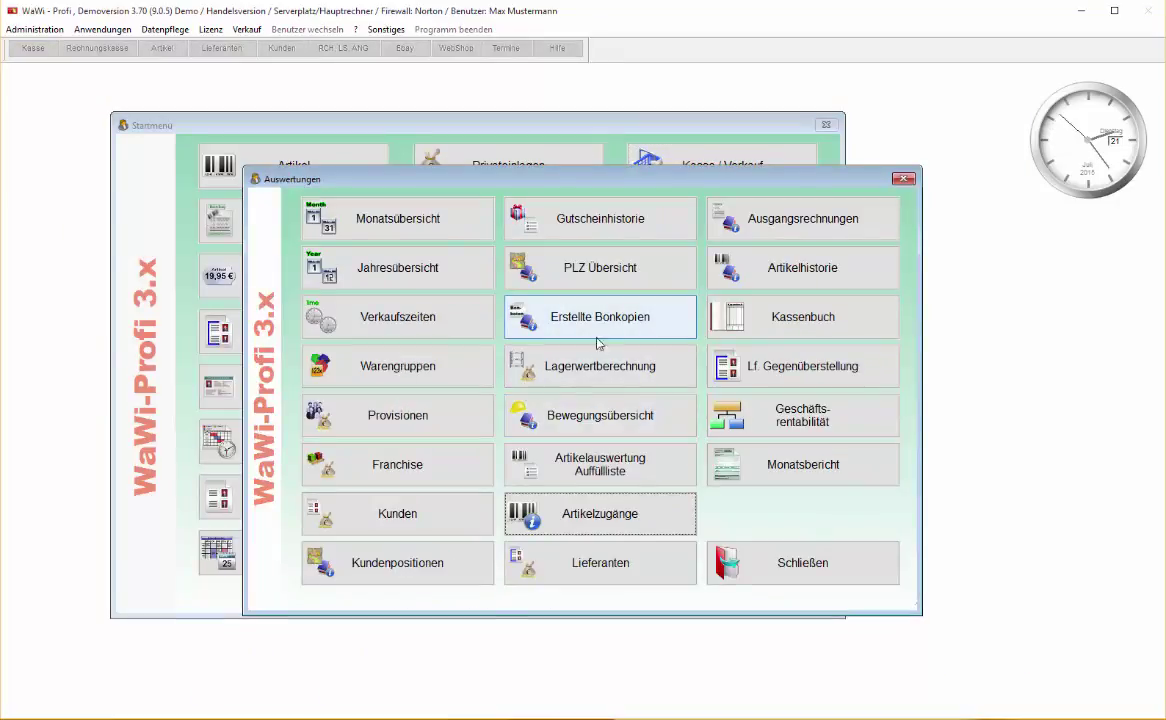
left_click(608, 418)
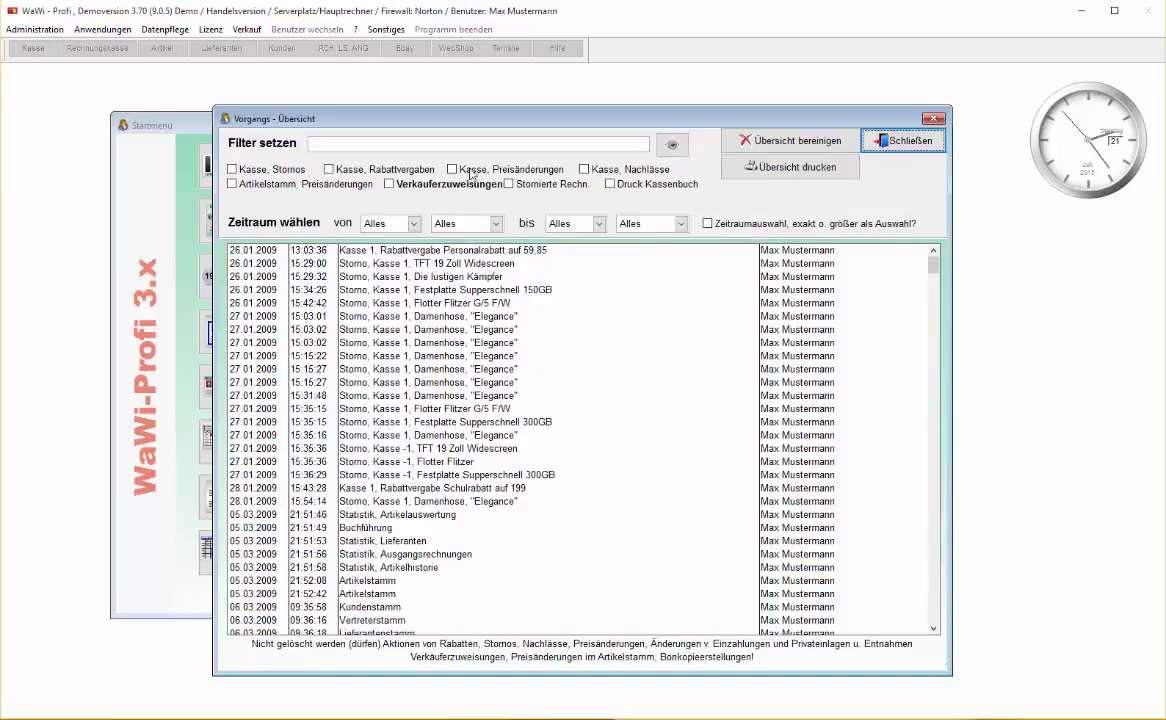
- Filter the overview by register price changes, examine the latest Festplatte Supperschnell 300GB entry, and return to the start menu
left_click(479, 174)
left_click(672, 144)
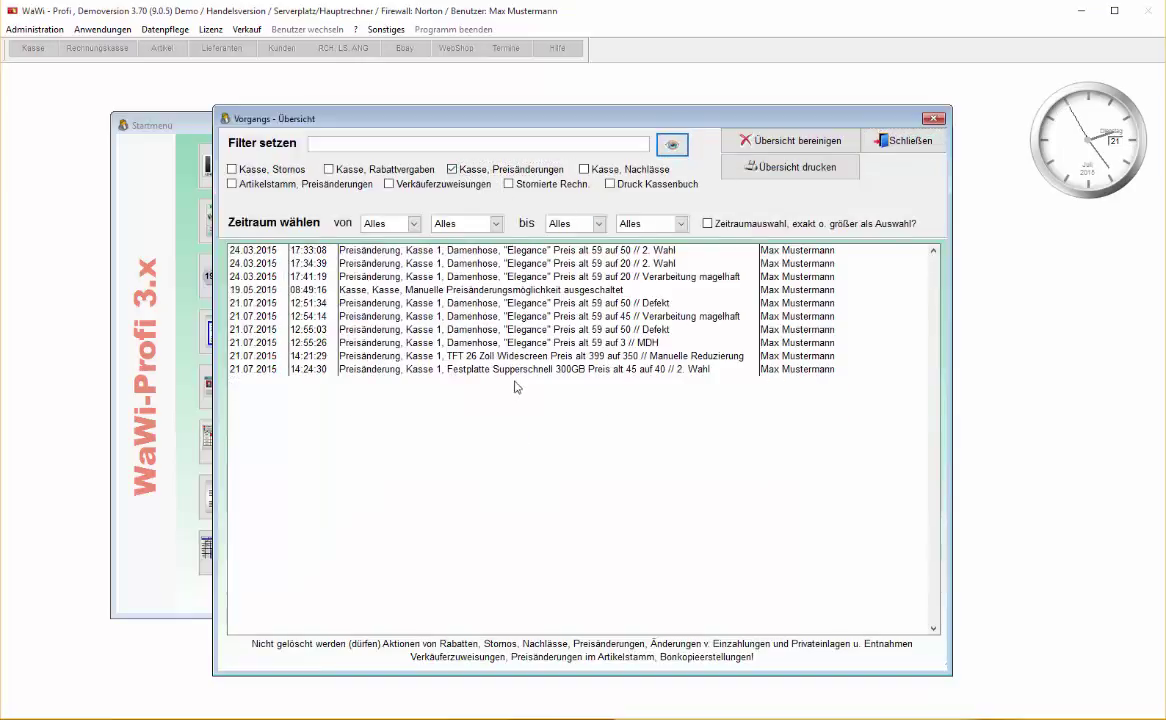
left_click(511, 372)
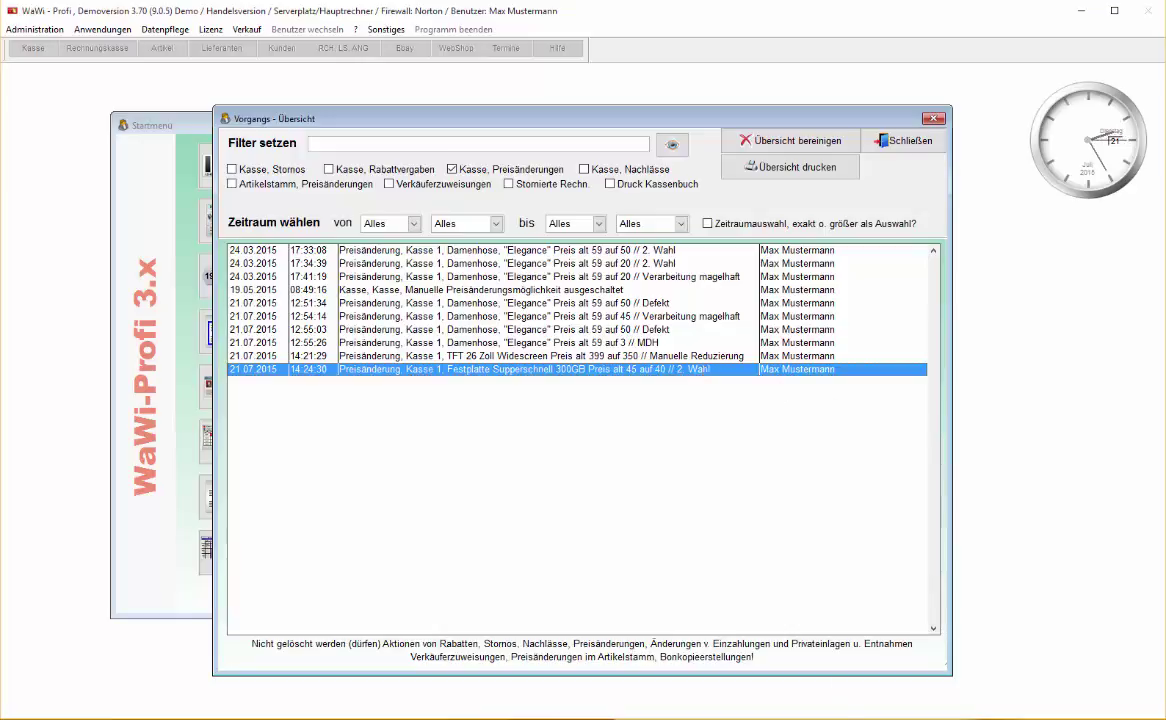
left_click(895, 141)
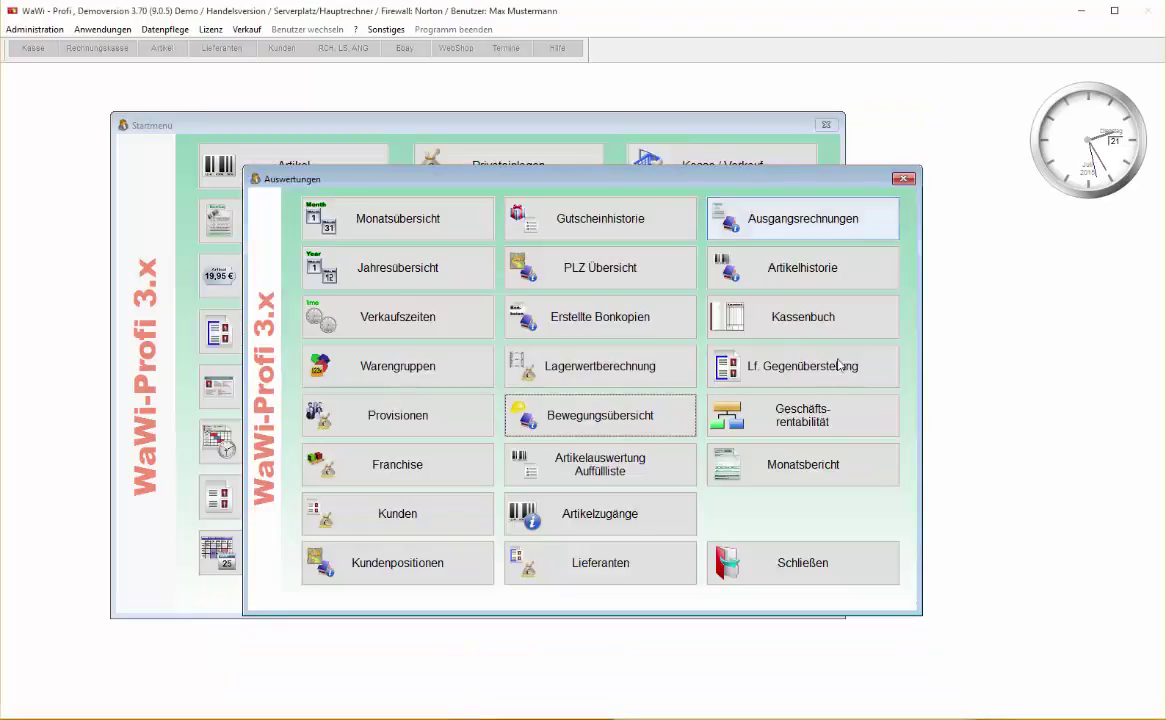
left_click(805, 560)
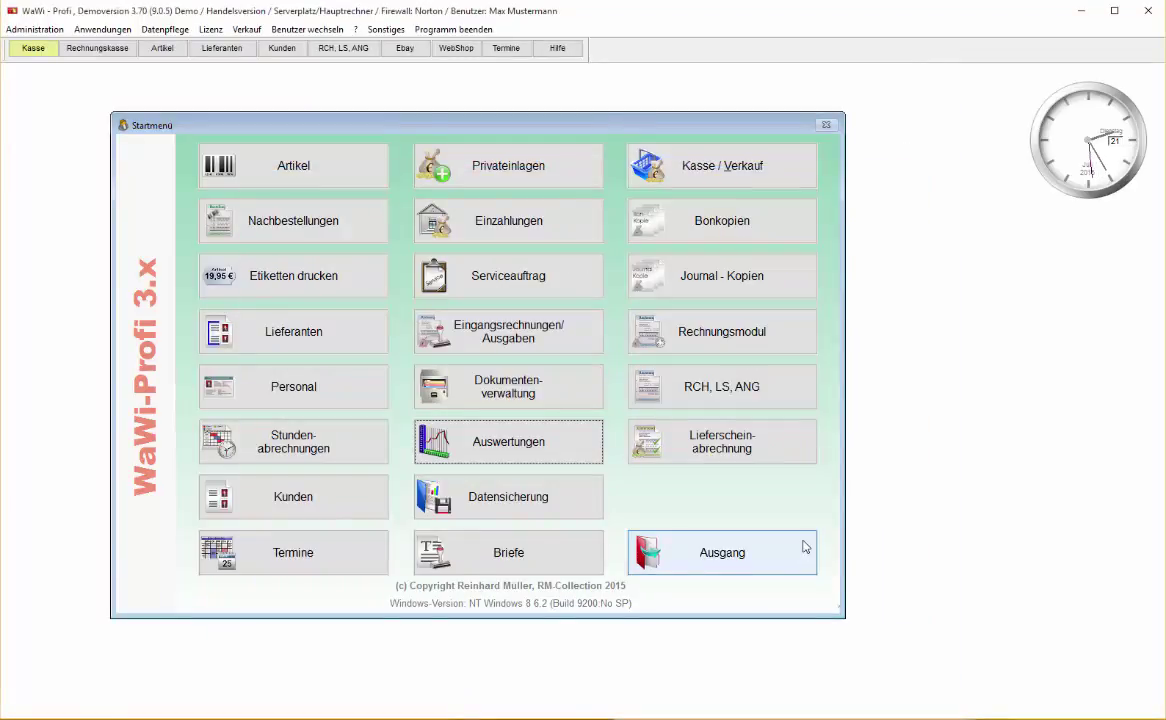